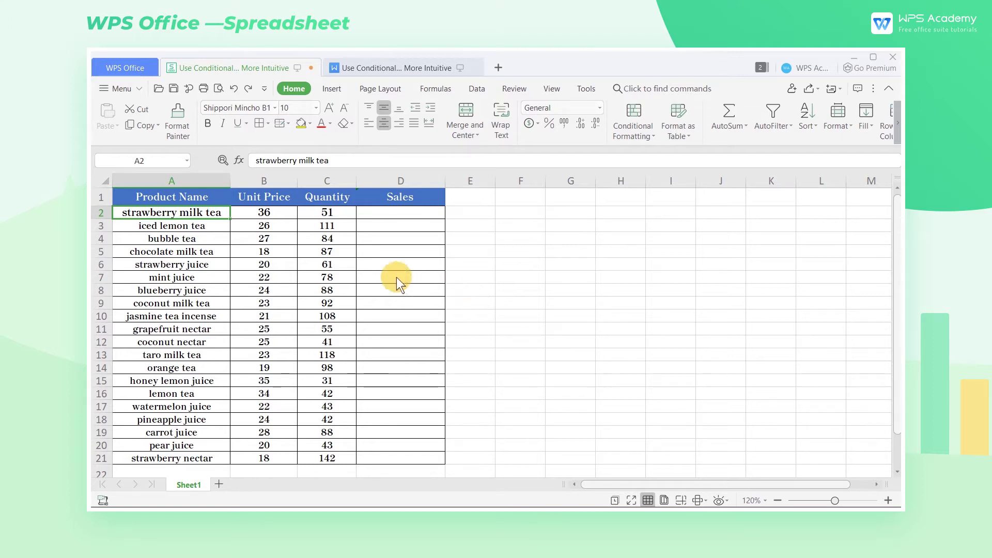
# - Review the table and Quantity column, noting quantities 111, 108 and 118
pyautogui.moveTo(200, 199); pyautogui.dragTo(408, 459)
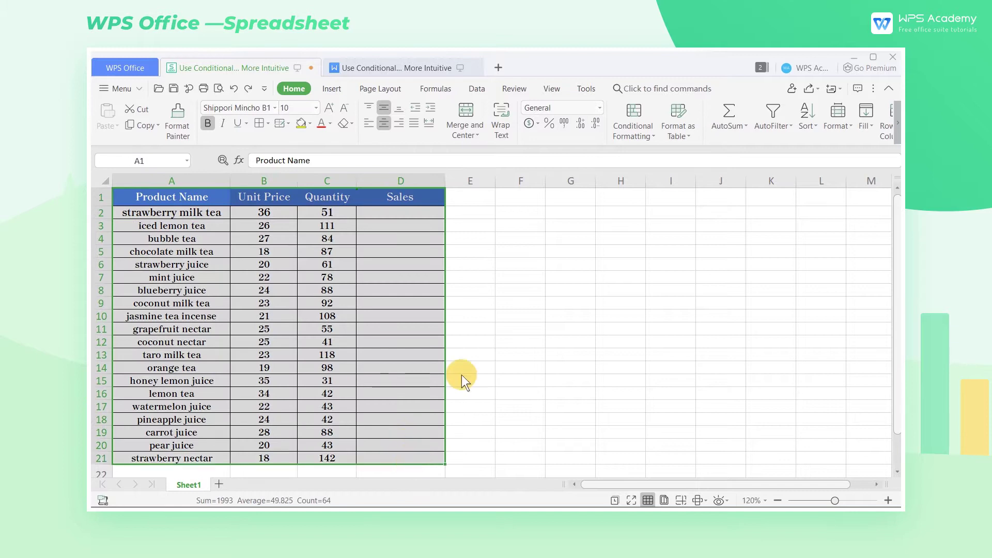
pyautogui.click(472, 353)
pyautogui.click(335, 202)
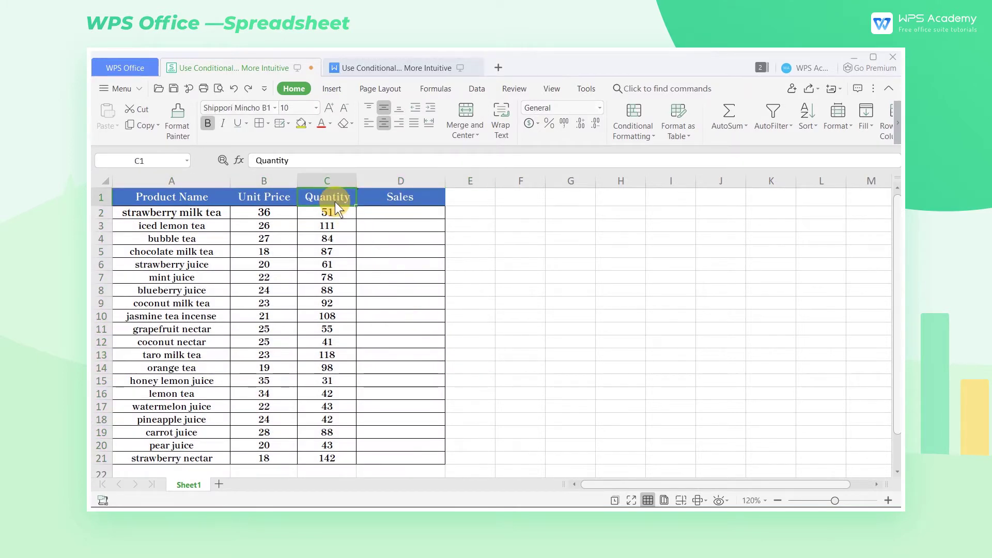
pyautogui.click(330, 228)
pyautogui.click(330, 317)
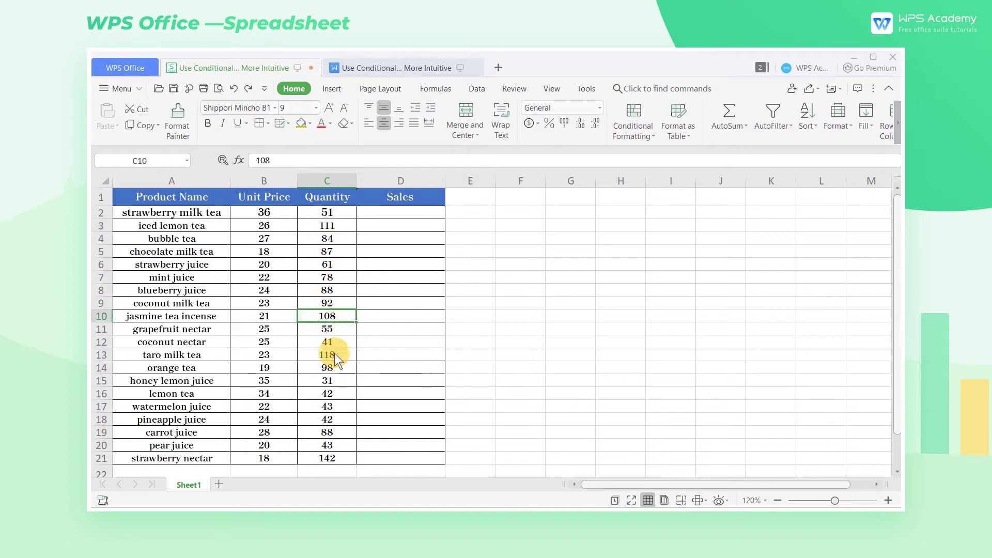
pyautogui.click(335, 358)
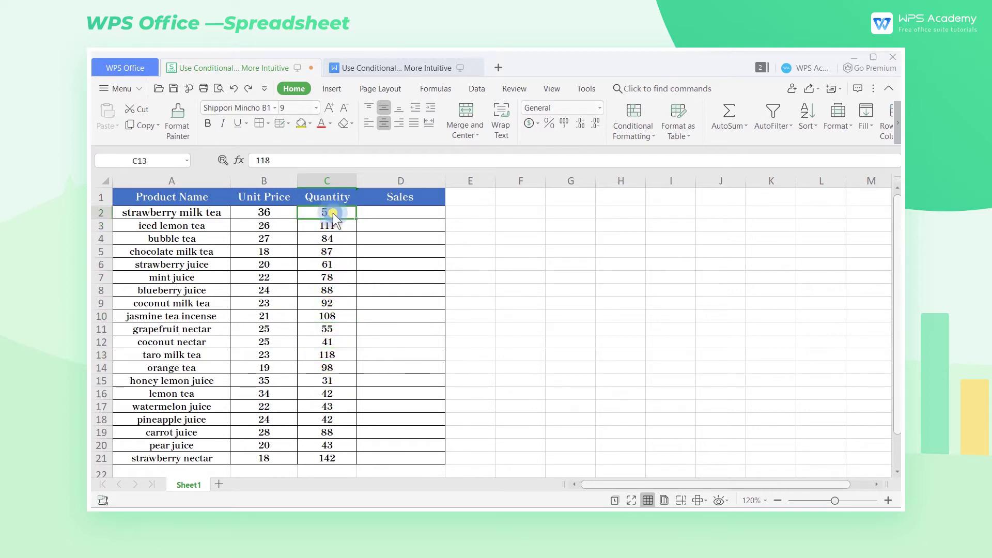
# - Add a Greater Than 100 rule to C2:C21 with light red fill and dark red text
pyautogui.moveTo(332, 213); pyautogui.dragTo(327, 459)
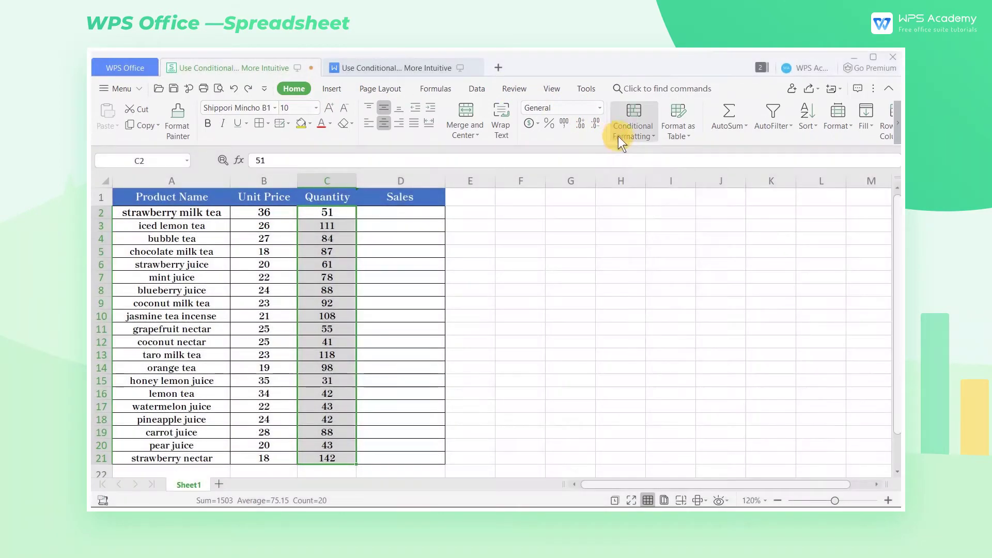
pyautogui.click(619, 136)
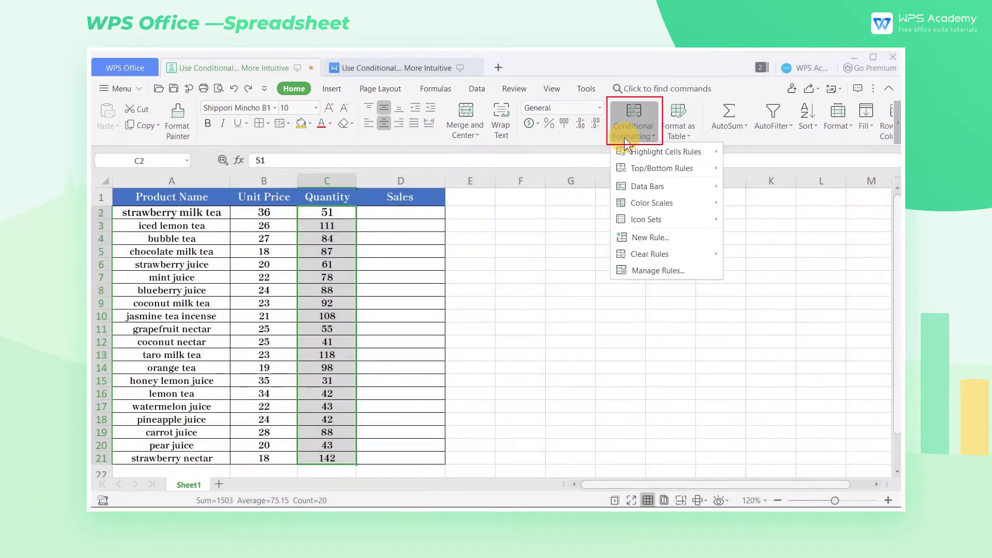
pyautogui.moveTo(687, 152)
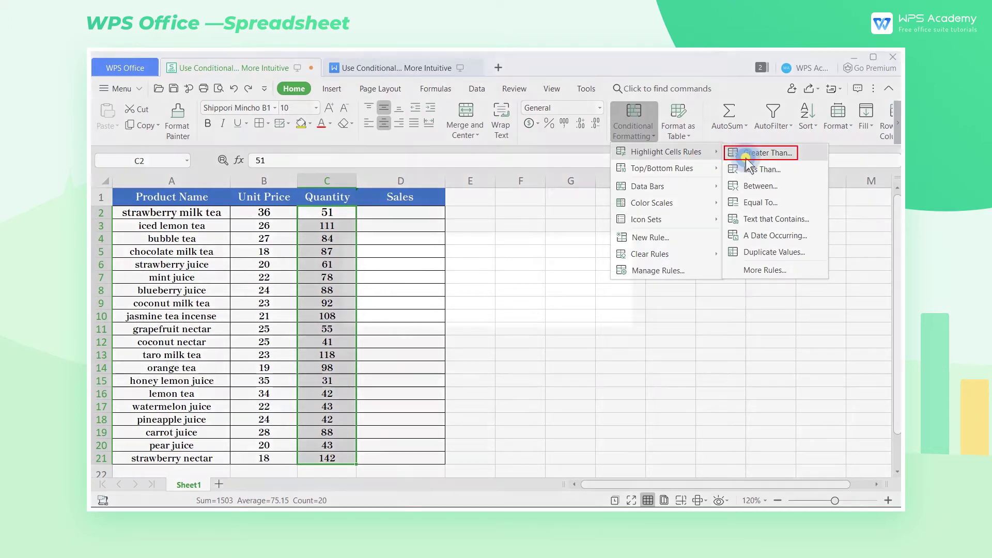
pyautogui.click(745, 155)
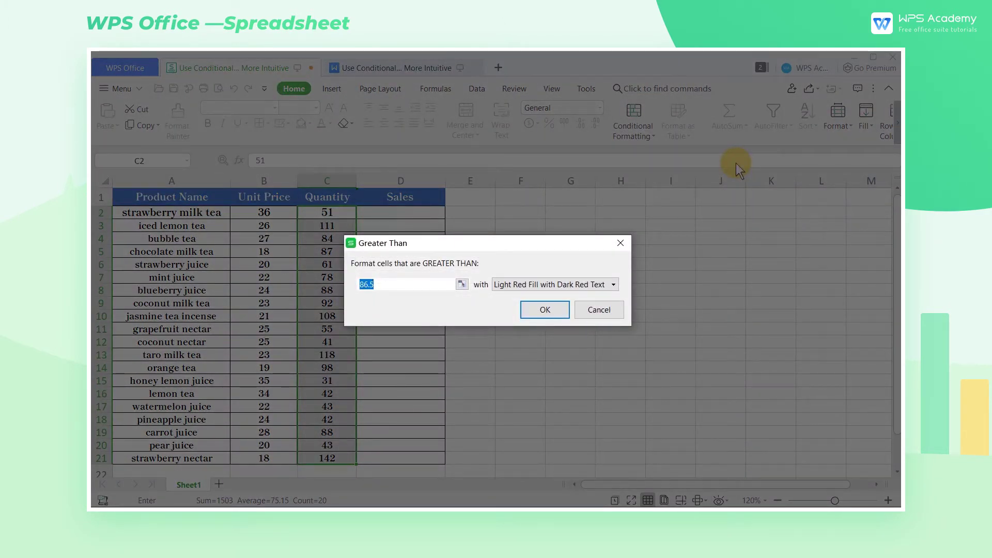
pyautogui.write('100')
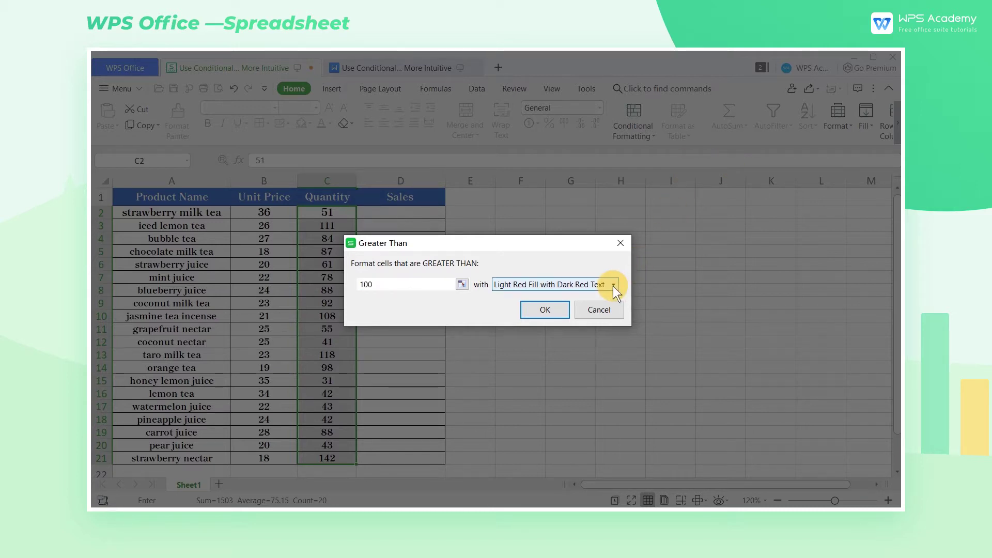
pyautogui.click(555, 310)
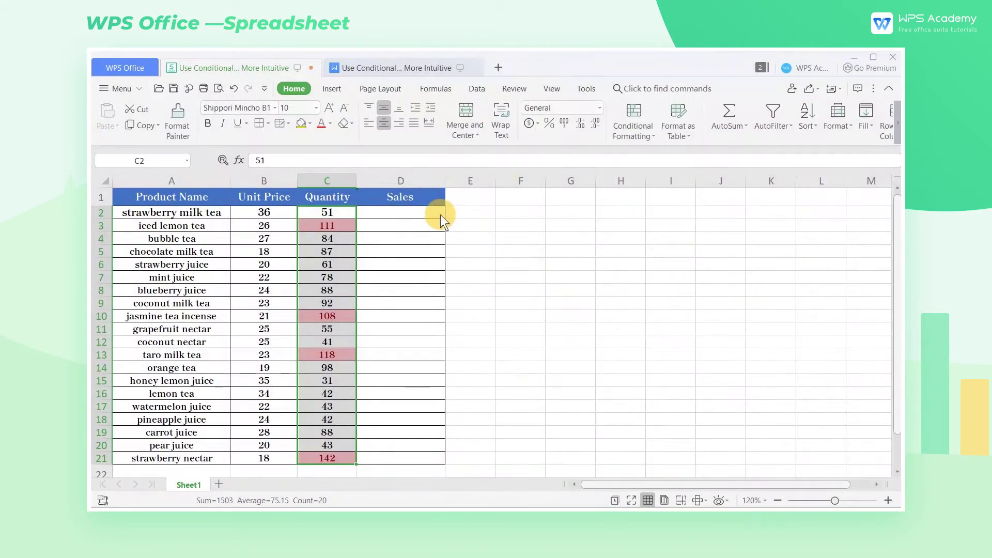
# - Enter =B2*C2 in D2 and fill it down through D21
pyautogui.click(440, 215)
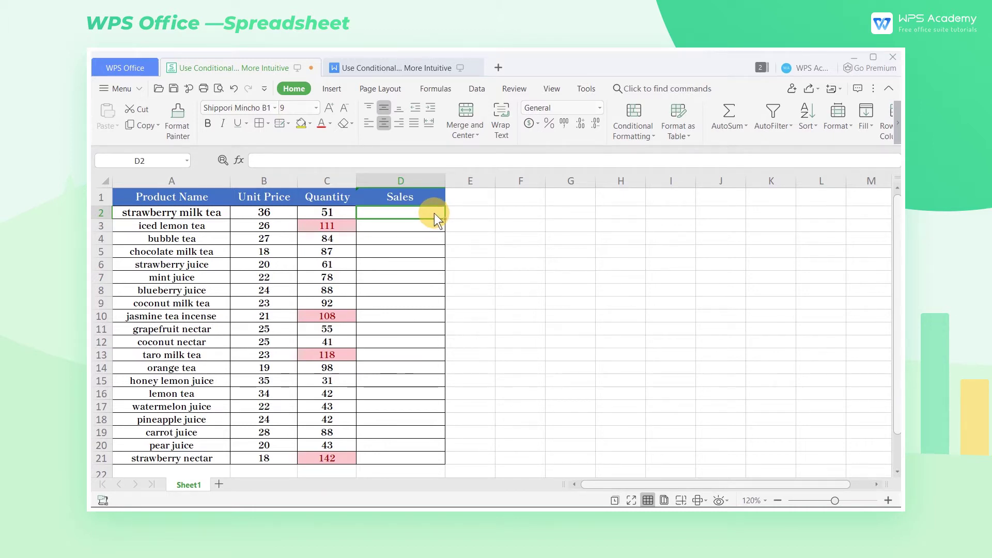
pyautogui.write('=B2')
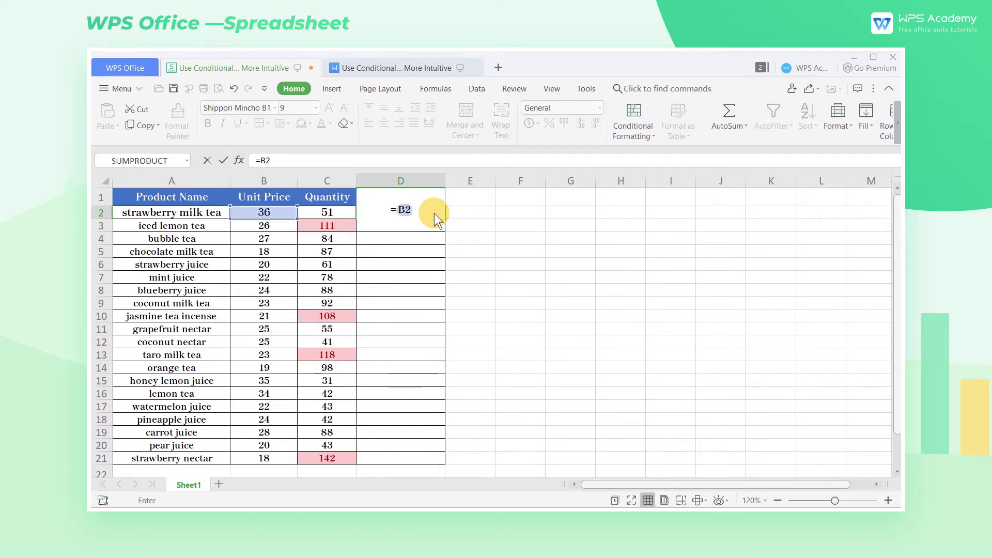
pyautogui.write('*C2')
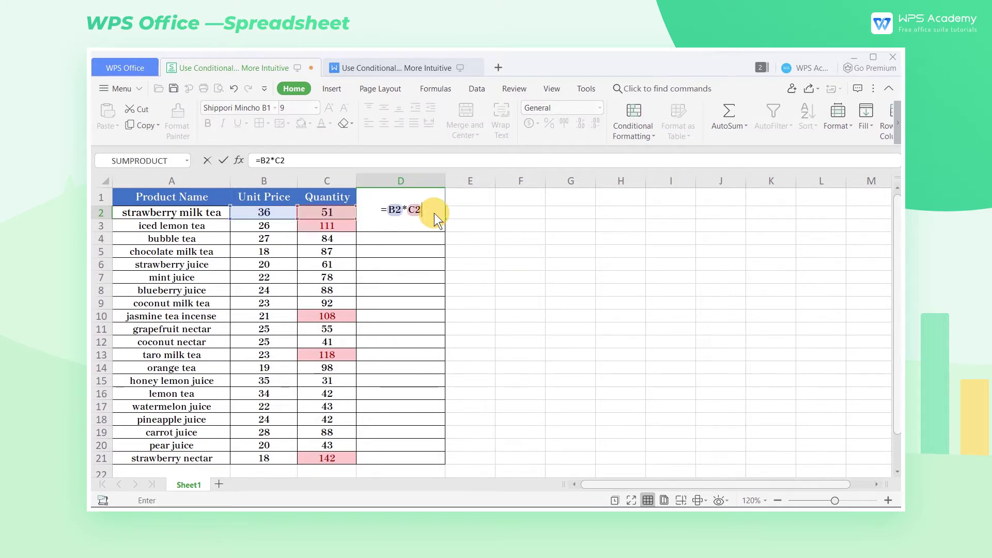
pyautogui.press('Return')
pyautogui.click(434, 213)
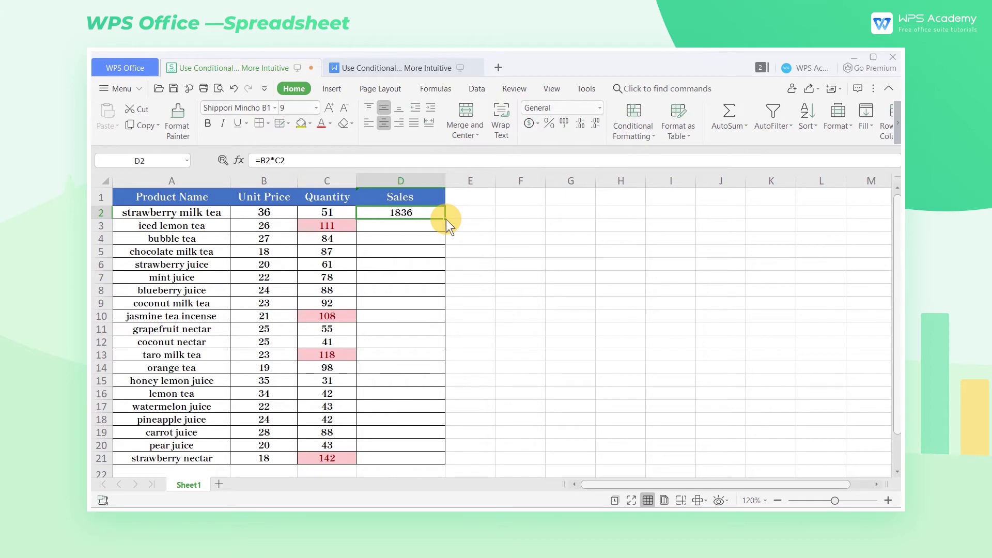
pyautogui.doubleClick(446, 219)
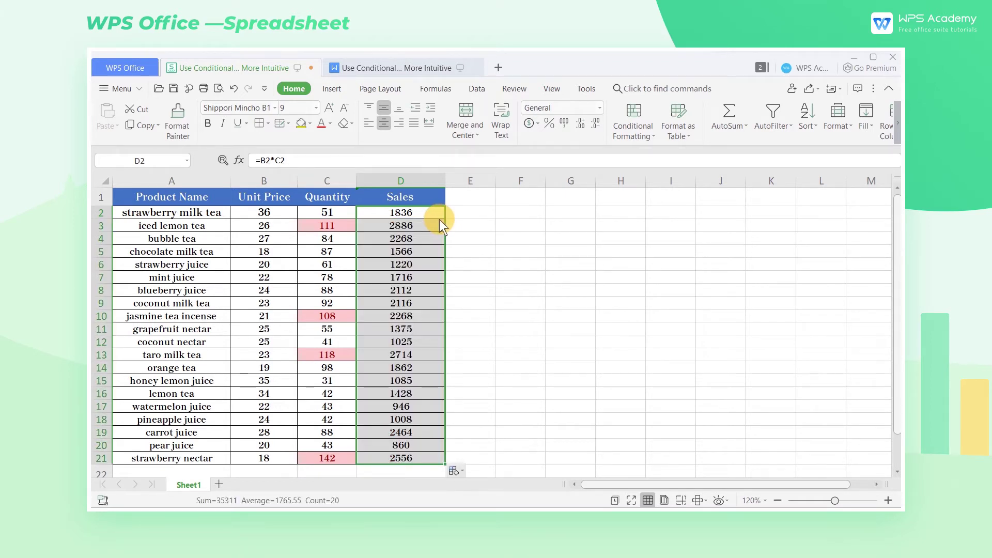
# - Insert =SUMPRODUCT(C2,B2) into E2 through the function picker, returning 1836
pyautogui.click(454, 212)
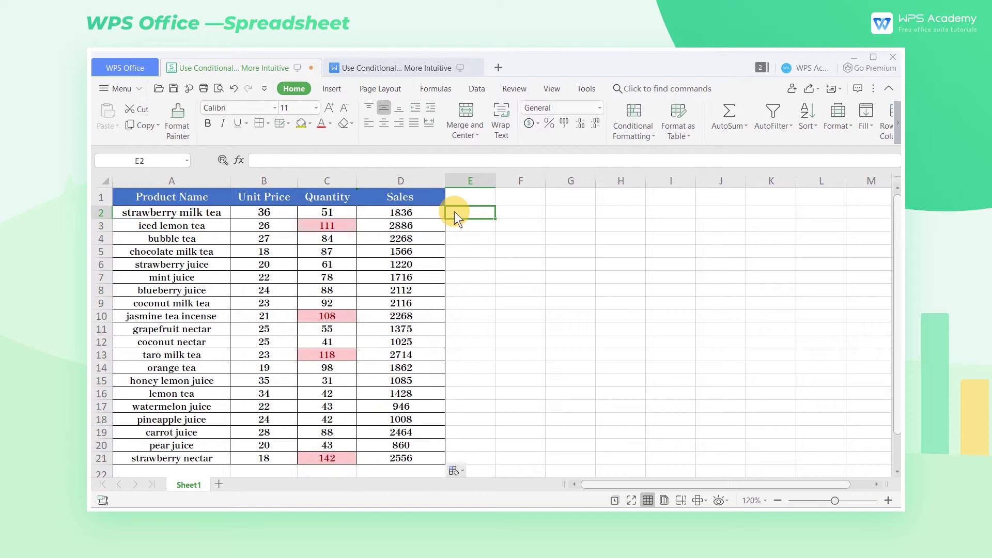
pyautogui.click(391, 86)
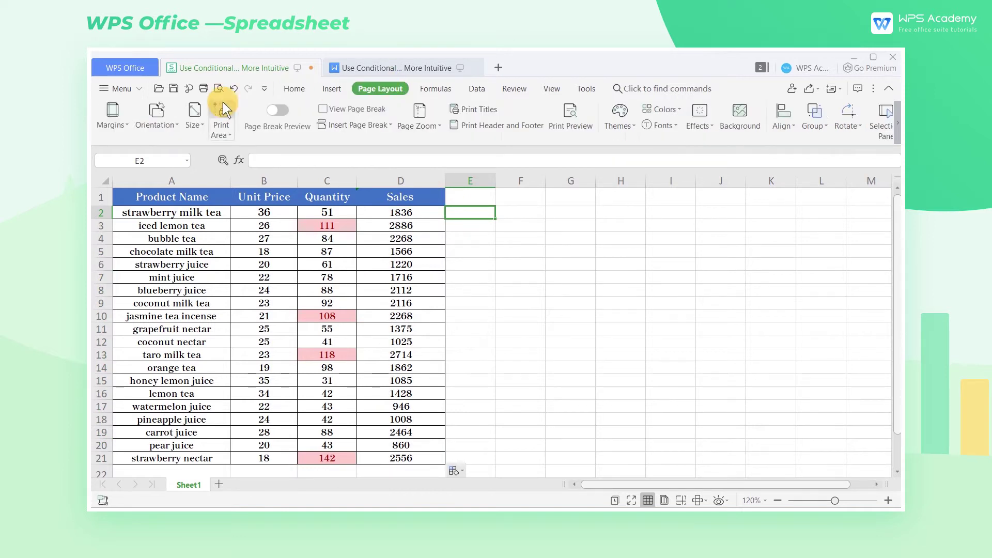
pyautogui.click(430, 91)
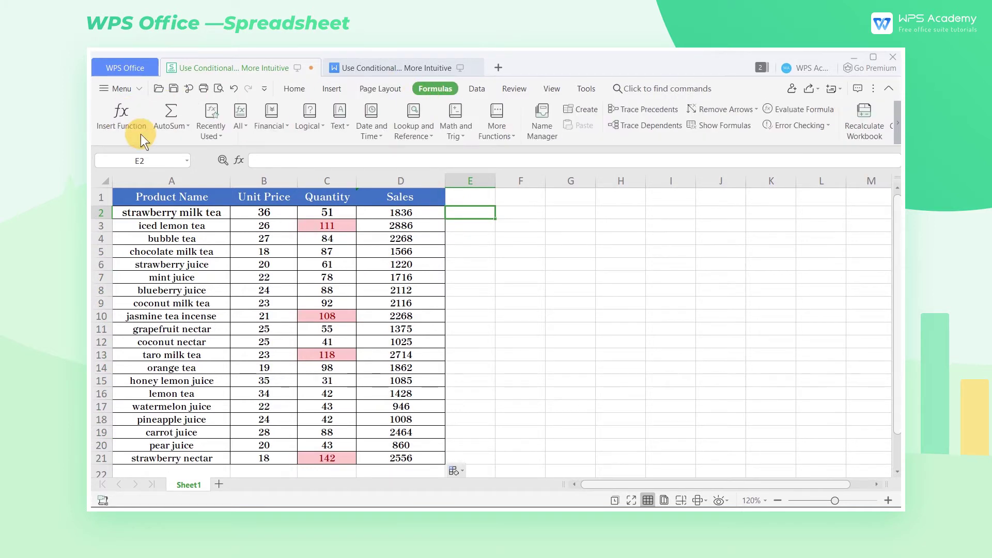
pyautogui.click(122, 119)
pyautogui.click(391, 216)
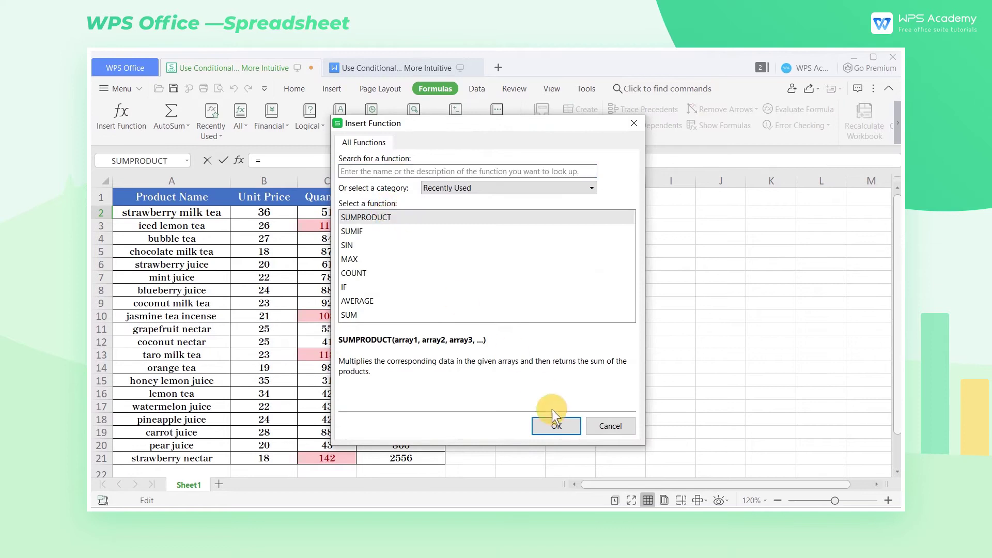
pyautogui.click(554, 426)
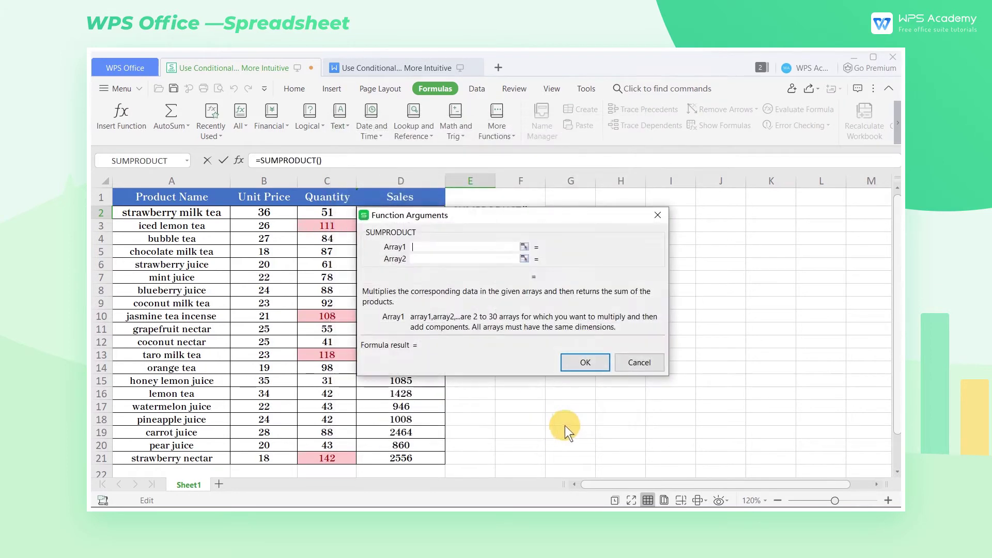
pyautogui.click(318, 216)
pyautogui.click(422, 260)
pyautogui.click(277, 212)
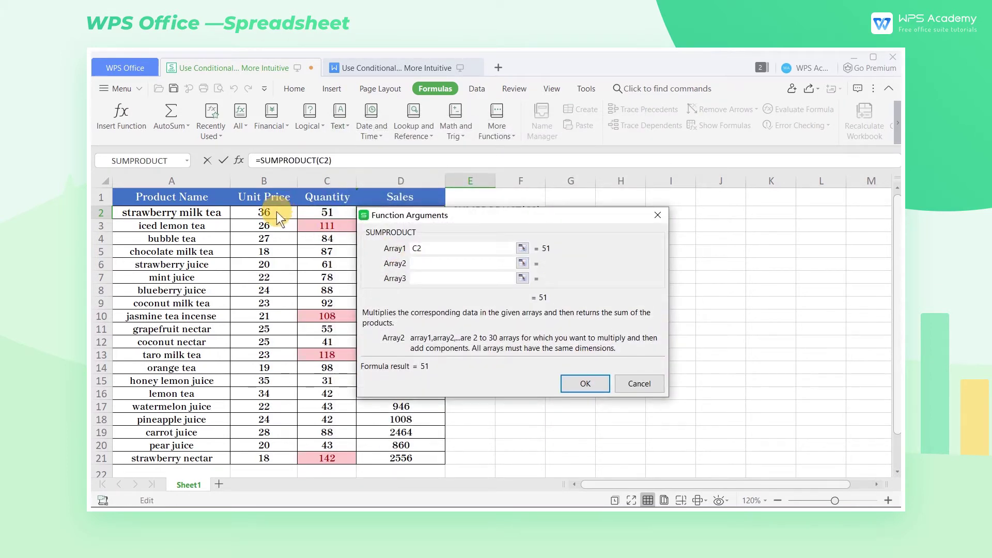
pyautogui.click(586, 385)
pyautogui.click(293, 89)
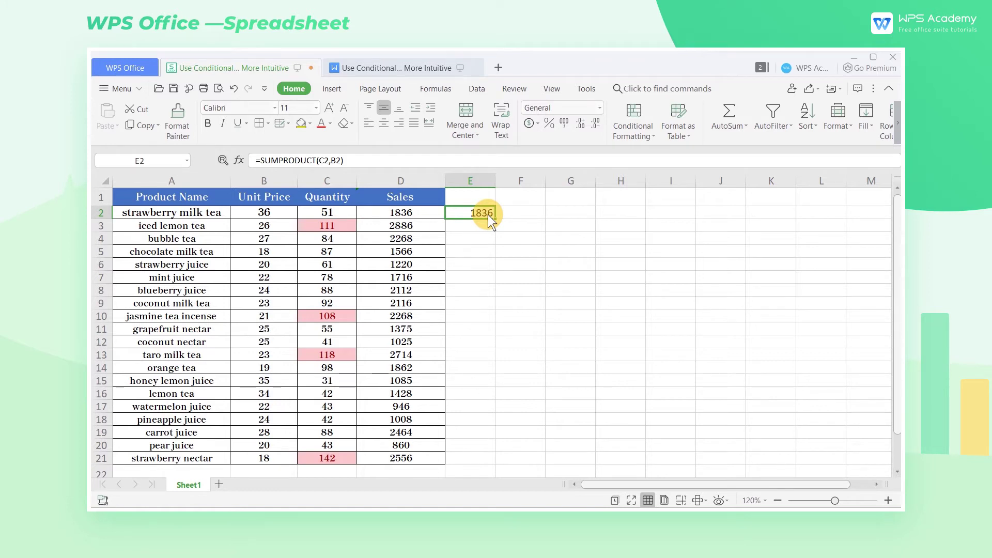
# - Undo the E2 formula, then apply a Top 10 Items rule to D2:D21 in yellow with dark yellow text
pyautogui.hotkey('ctrl', 'z')
pyautogui.click(431, 216)
pyautogui.moveTo(429, 222); pyautogui.dragTo(414, 456)
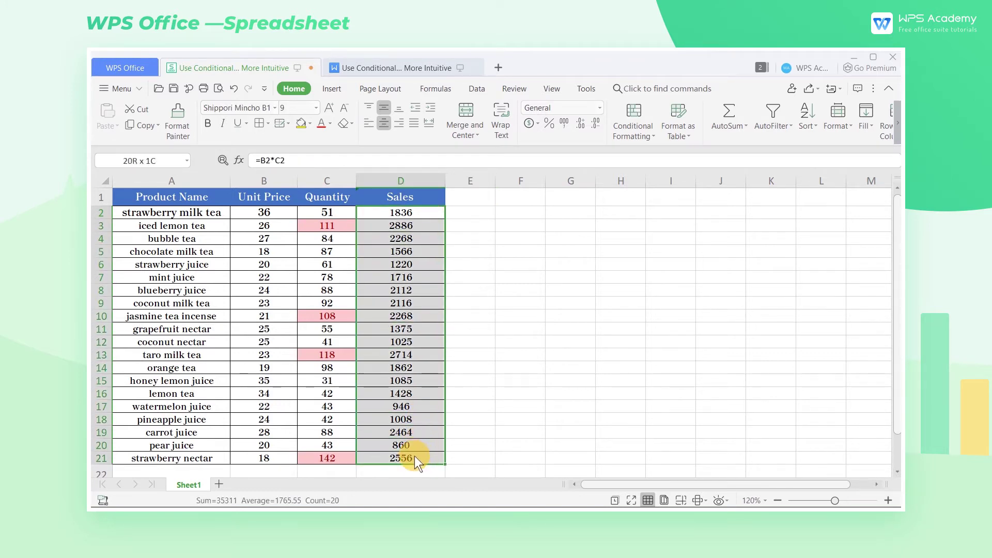
pyautogui.click(635, 129)
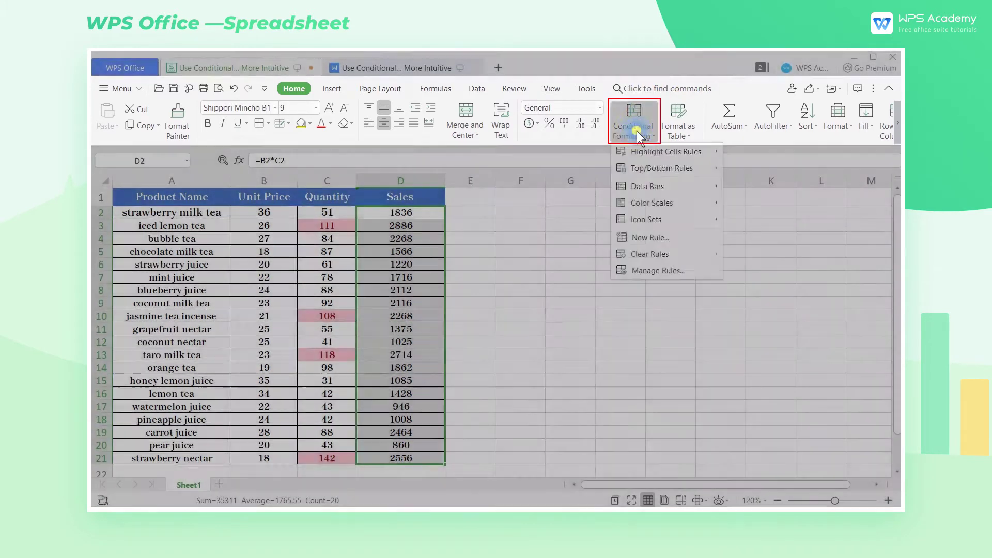
pyautogui.moveTo(653, 168)
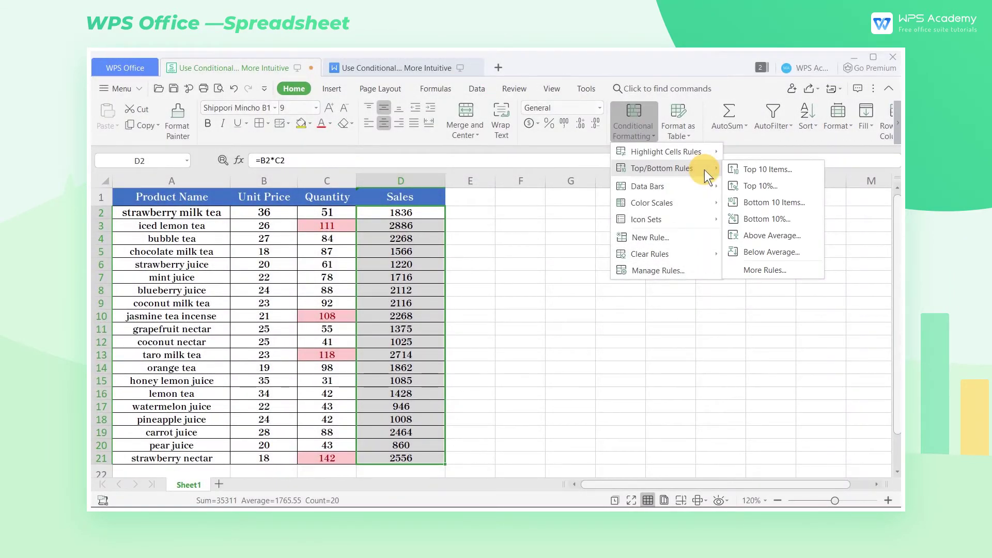
pyautogui.click(755, 169)
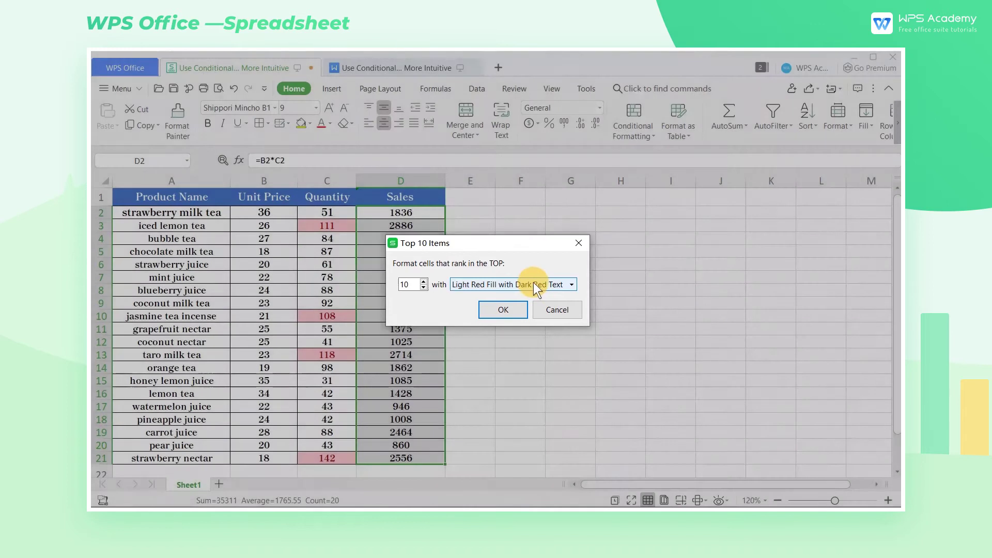
pyautogui.click(533, 284)
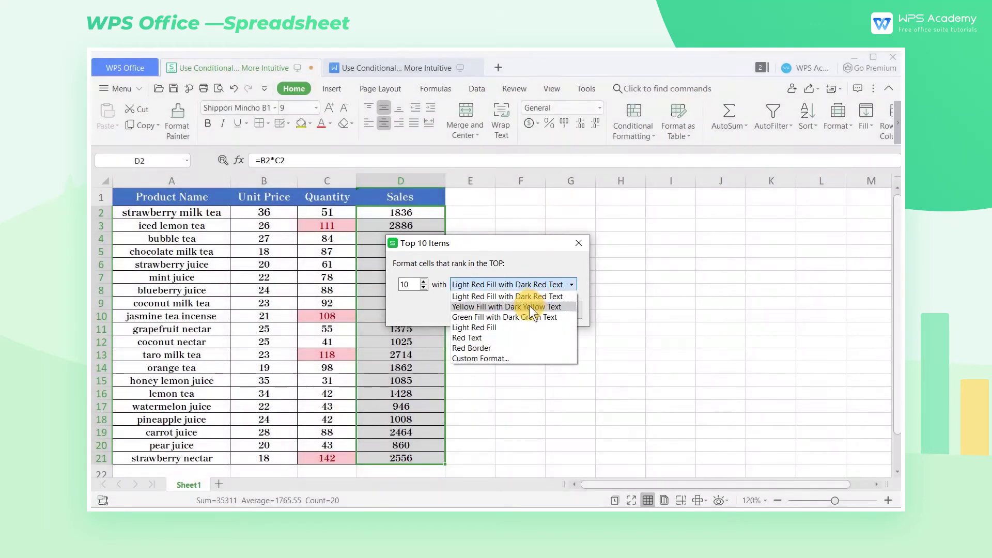
pyautogui.click(531, 306)
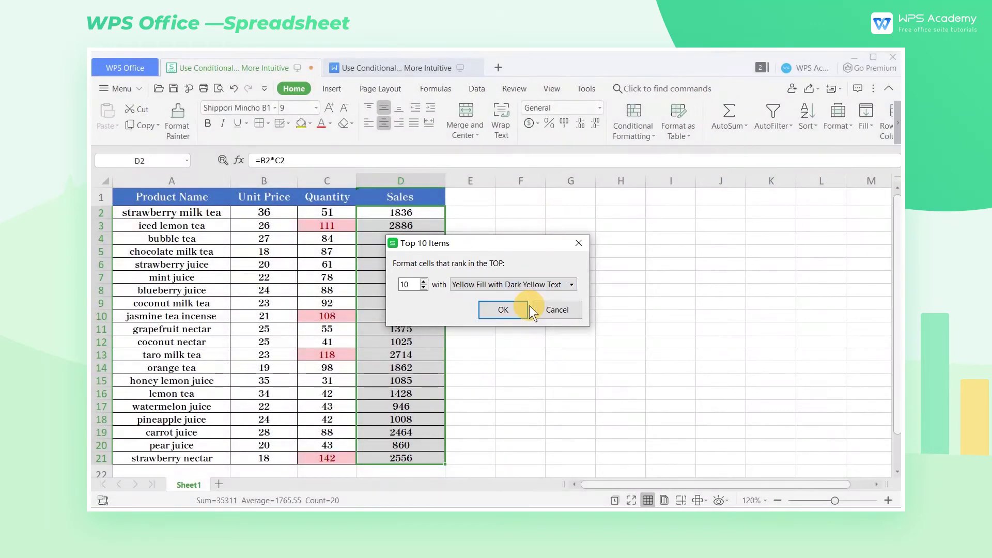
pyautogui.click(496, 314)
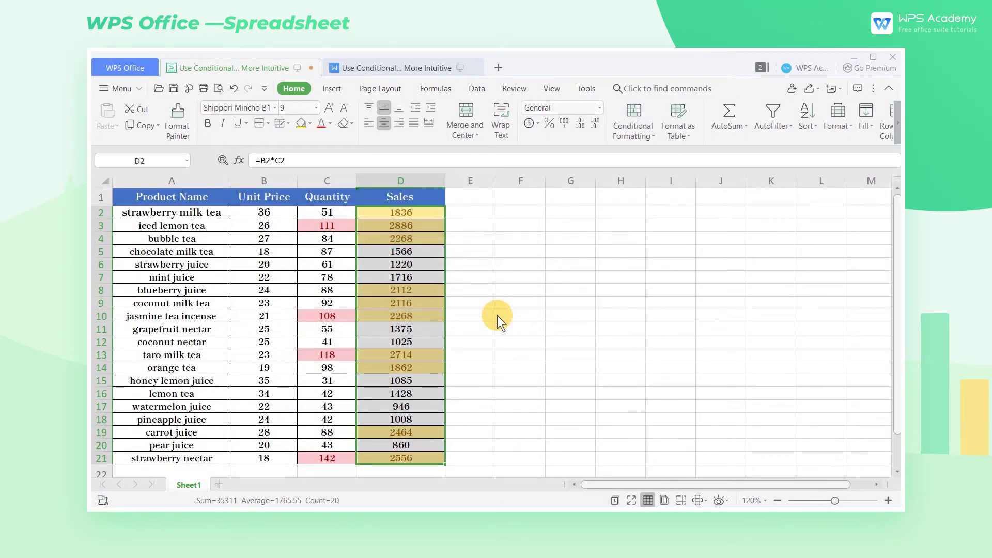
pyautogui.click(470, 222)
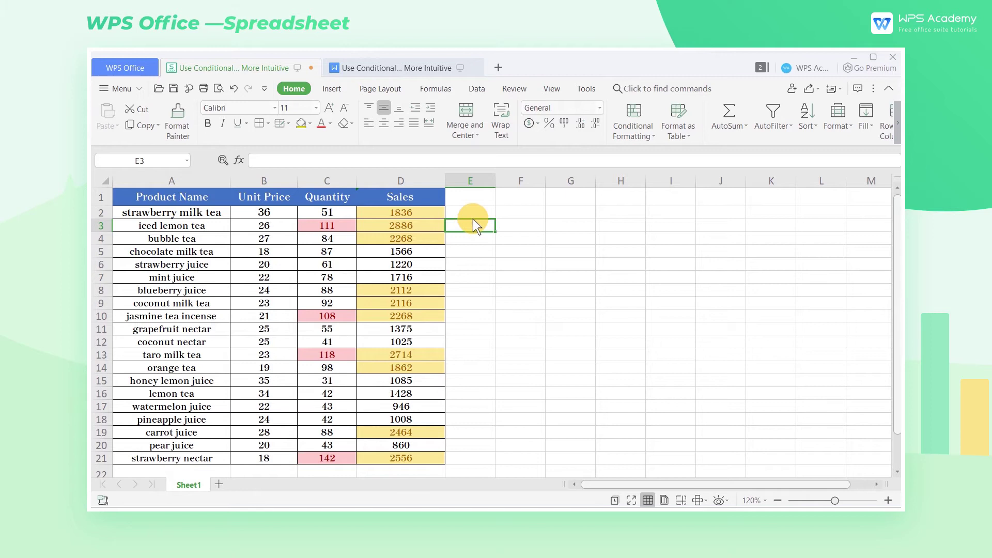
# - Undo the top-10 rule and add blue gradient data bars to Sales D2:D21
pyautogui.hotkey('ctrl', 'z')
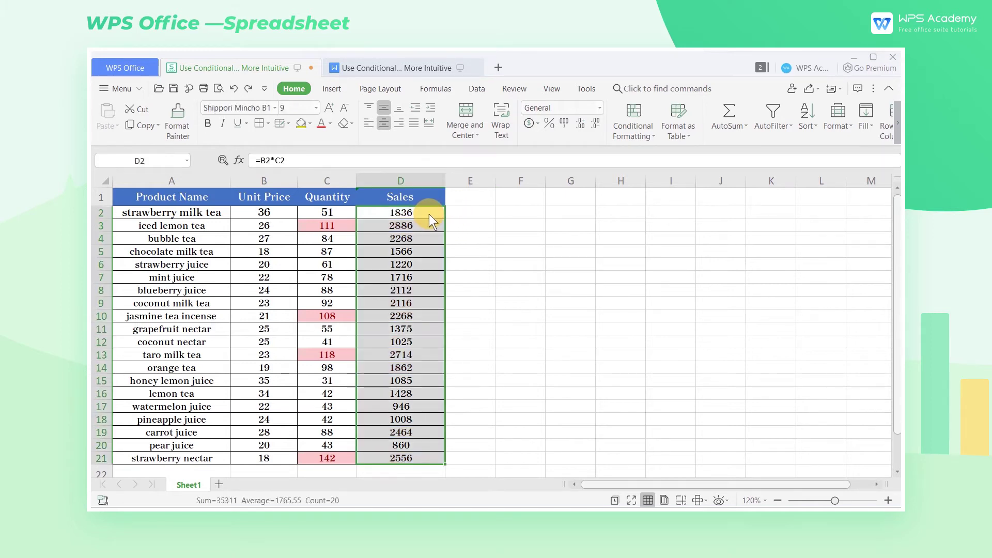
pyautogui.click(429, 214)
pyautogui.moveTo(427, 214)
pyautogui.mouseDown()
pyautogui.moveTo(405, 433)
pyautogui.moveTo(394, 449)
pyautogui.mouseUp()
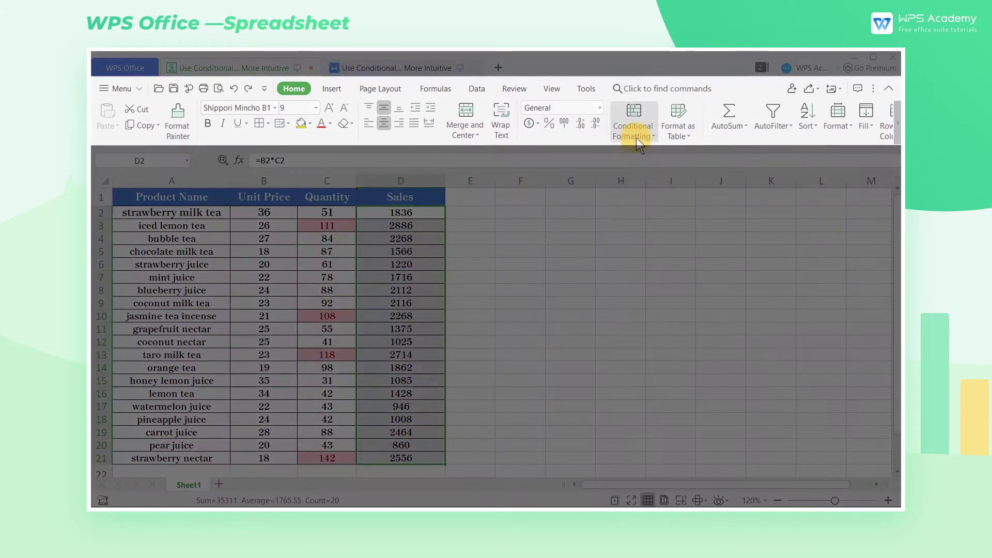
pyautogui.click(634, 135)
pyautogui.moveTo(704, 188)
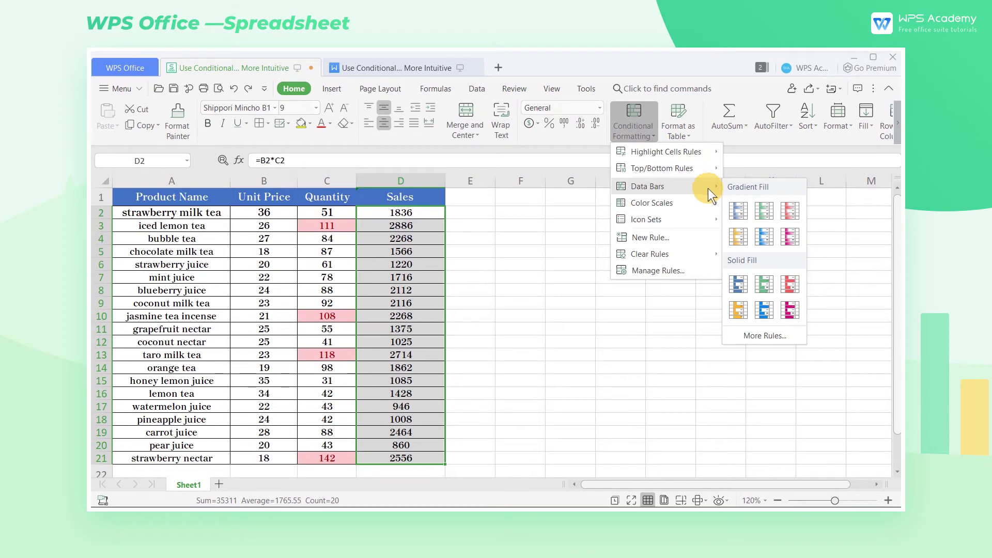
pyautogui.click(737, 204)
pyautogui.click(475, 213)
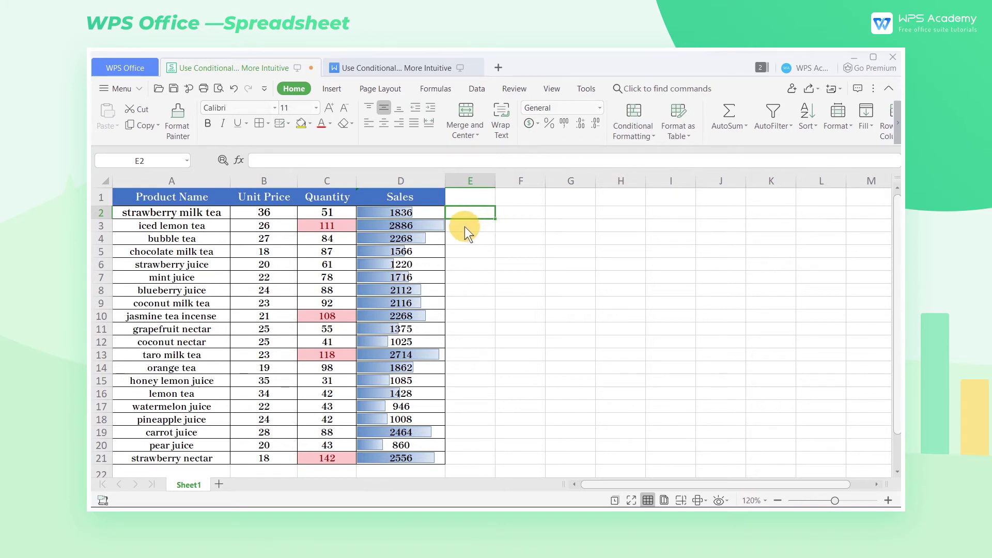
# - Undo the data bars and apply the Green-White Color Scale to D2:D21
pyautogui.hotkey('ctrl', 'z')
pyautogui.click(424, 215)
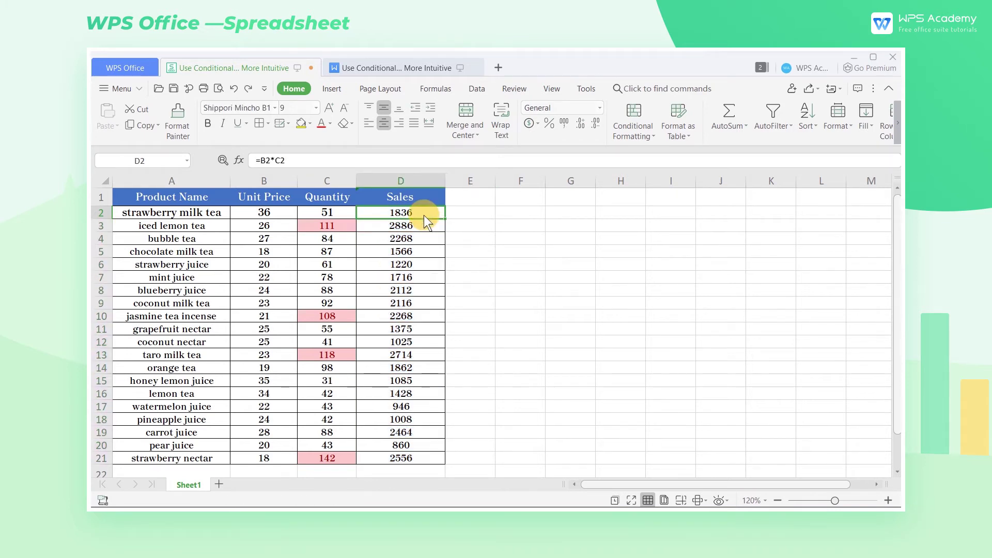
pyautogui.moveTo(421, 215); pyautogui.dragTo(382, 458)
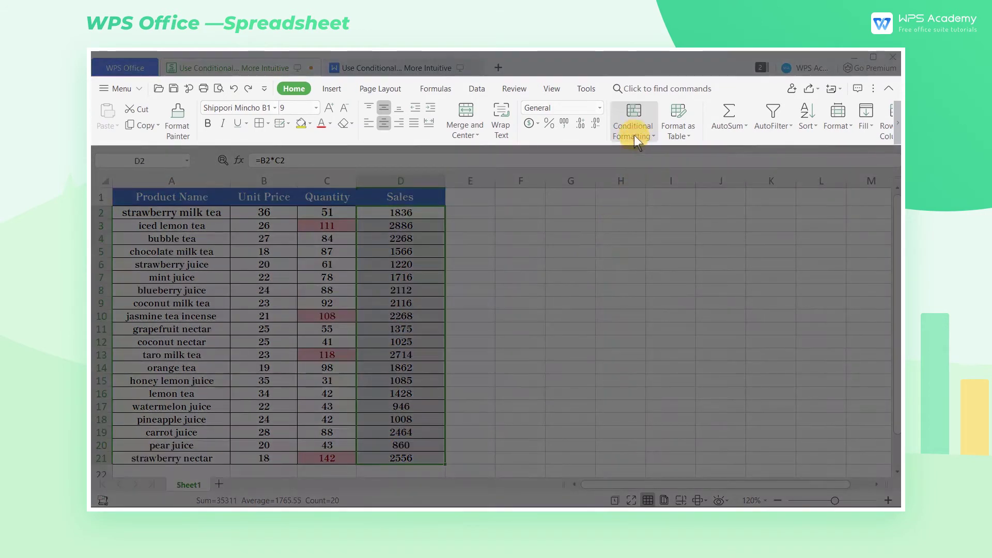
pyautogui.click(634, 135)
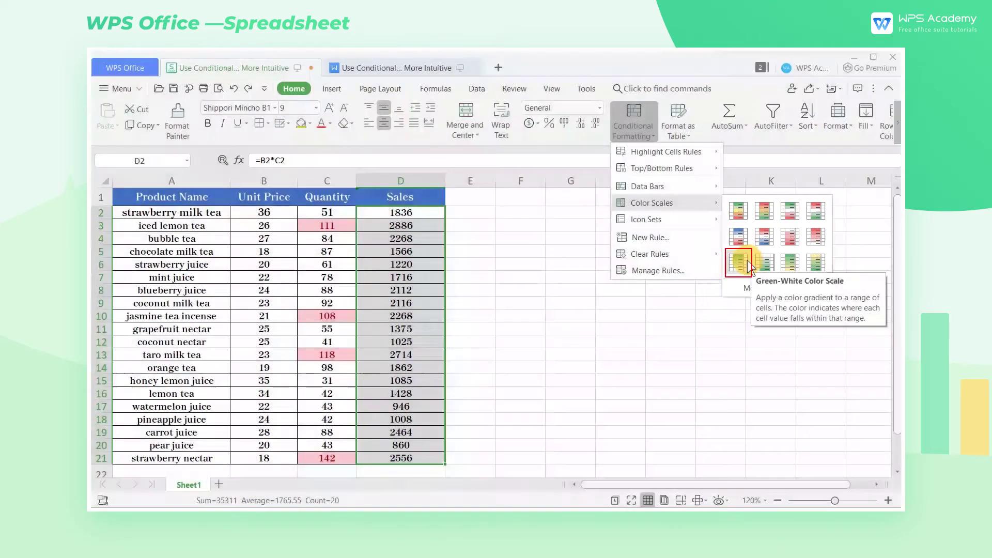
pyautogui.click(747, 261)
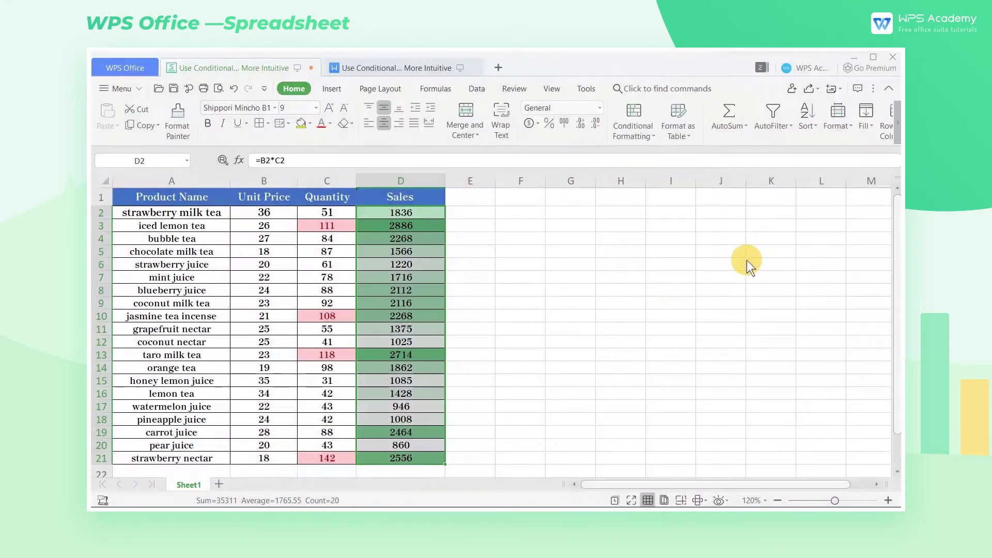
pyautogui.click(468, 213)
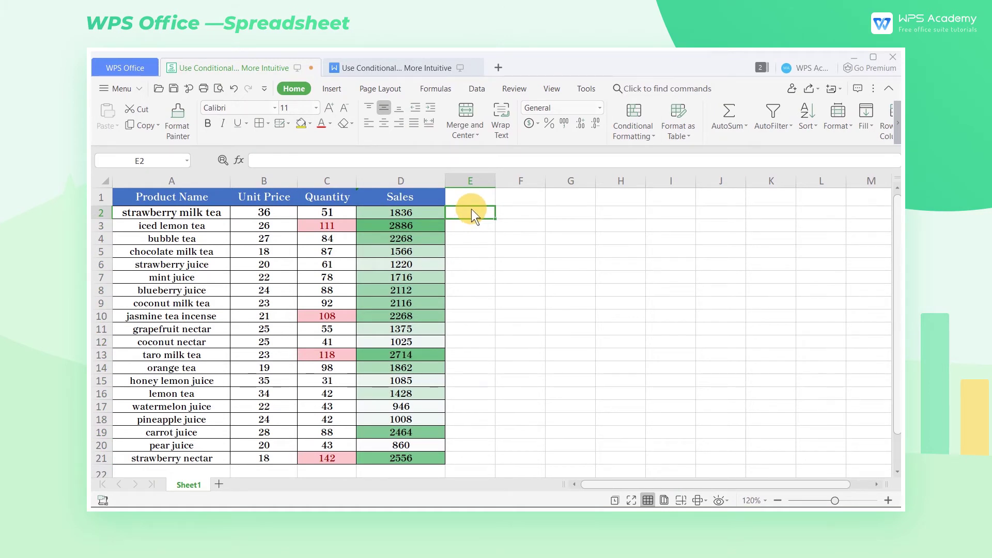
# - Undo the colour scale and apply a Ratings icon set to Sales D2:D21
pyautogui.hotkey('ctrl', 'z')
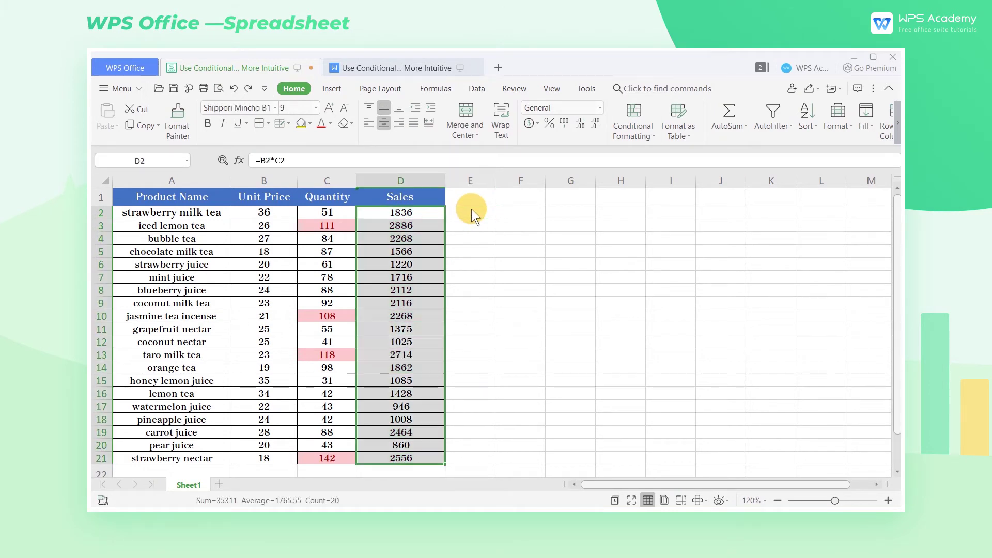
pyautogui.click(420, 212)
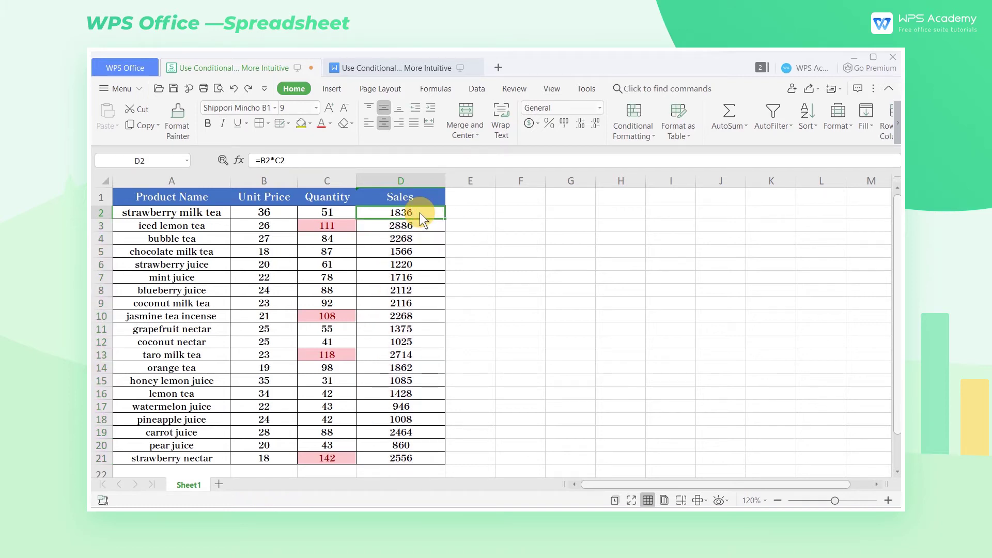
pyautogui.moveTo(419, 212); pyautogui.dragTo(410, 461)
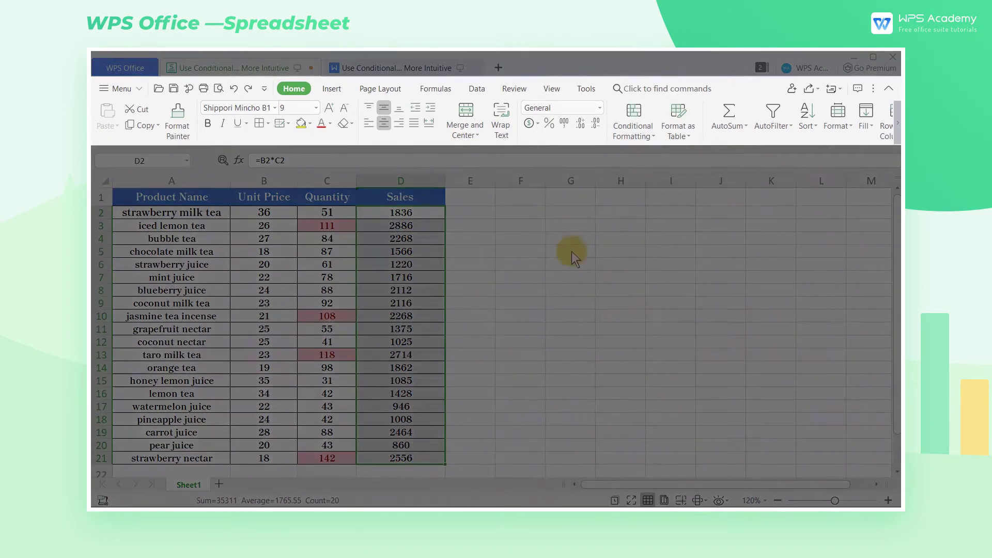
pyautogui.click(632, 128)
pyautogui.moveTo(675, 219)
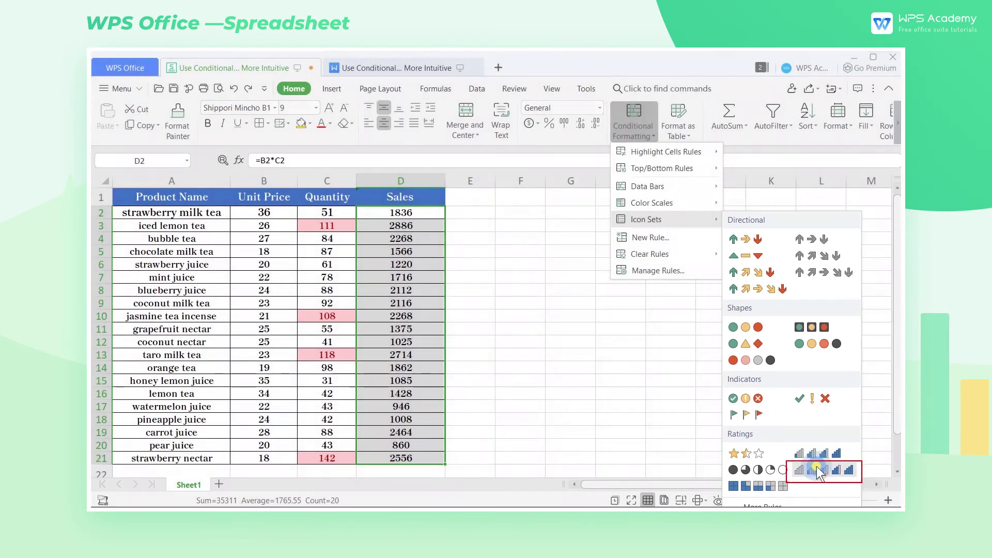
pyautogui.click(819, 457)
pyautogui.click(456, 211)
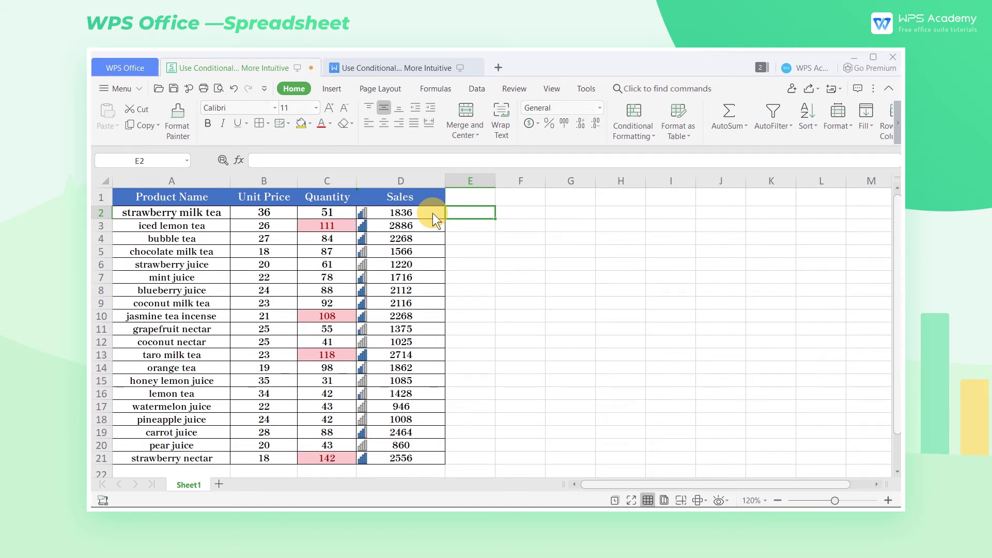
# - Undo the icon set and begin a New Rule on D2:D21 formatting values above average
pyautogui.hotkey('ctrl', 'z')
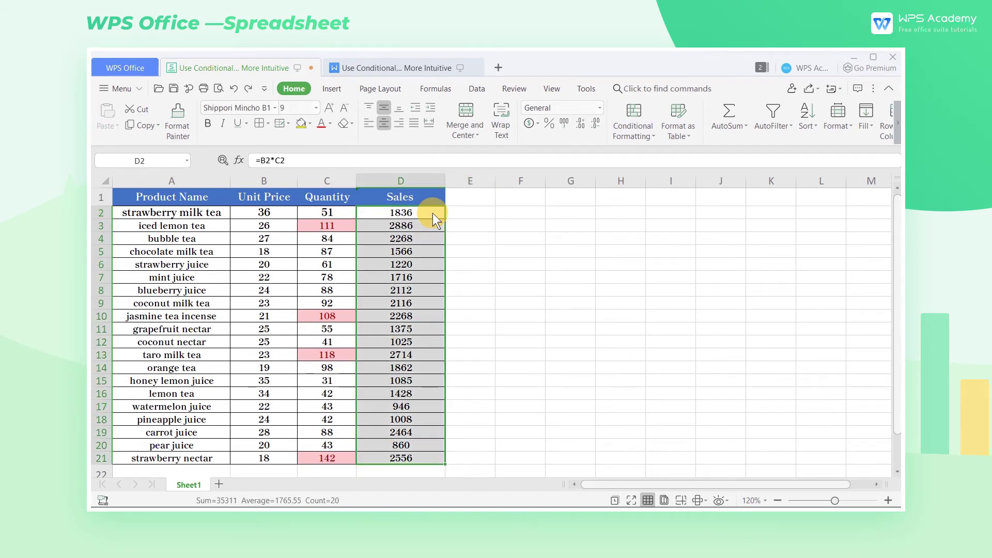
pyautogui.click(432, 213)
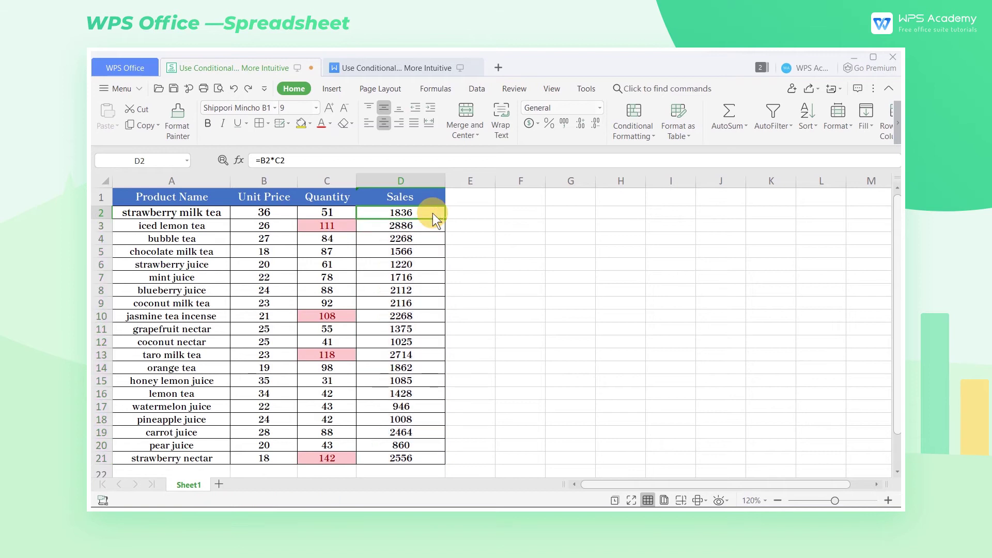
pyautogui.moveTo(433, 213); pyautogui.dragTo(405, 453)
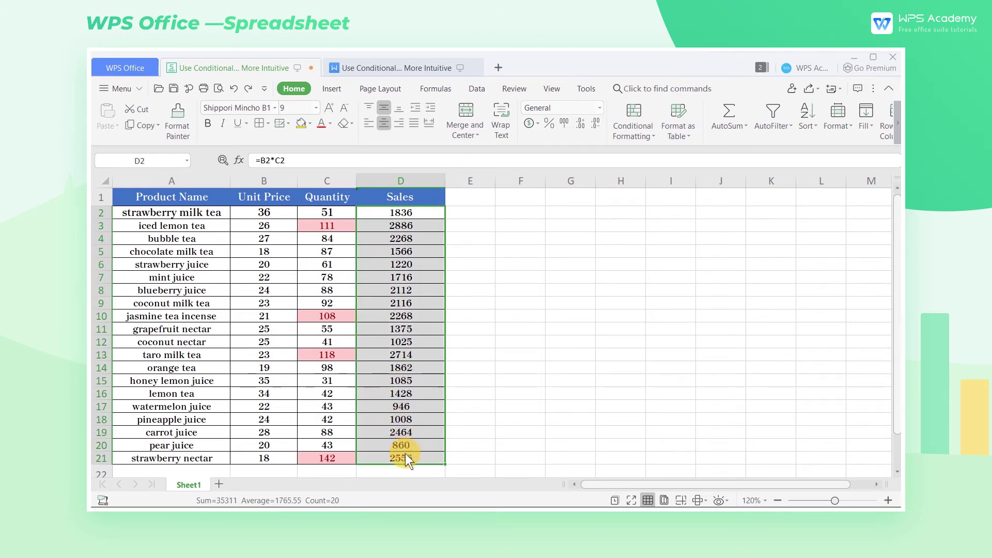
pyautogui.click(652, 133)
pyautogui.click(661, 233)
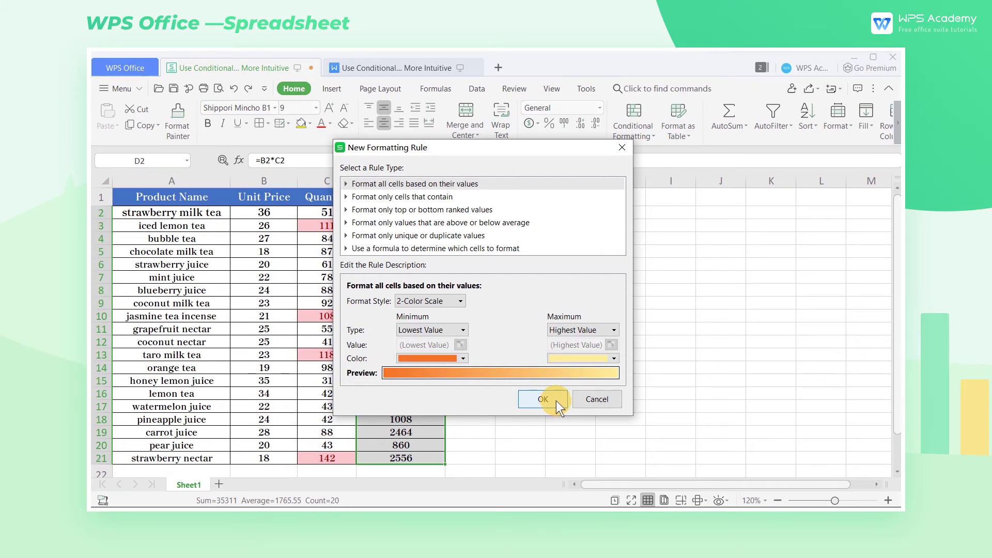
pyautogui.click(495, 222)
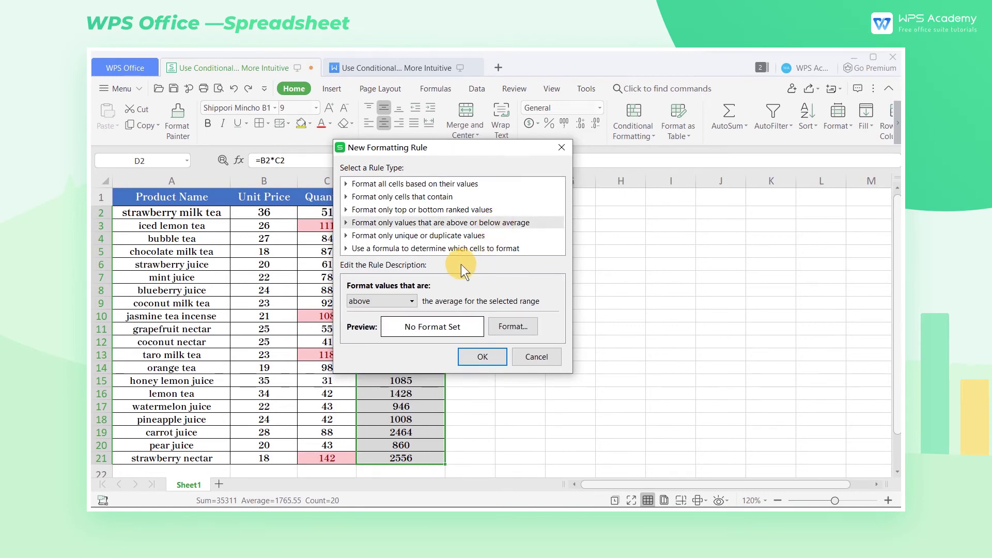
pyautogui.click(401, 302)
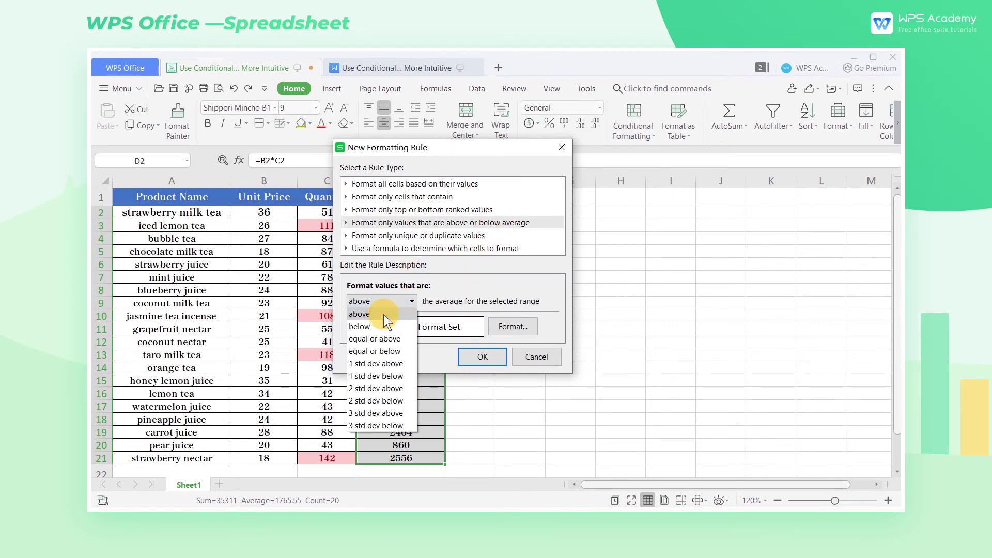
pyautogui.click(384, 314)
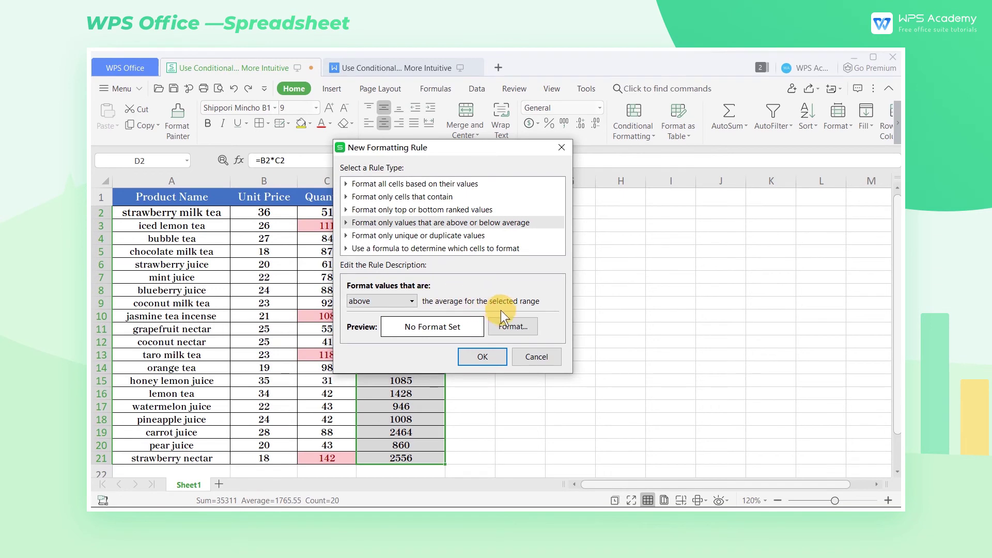
# - Give the above-average rule a yellow fill format and apply it
pyautogui.click(510, 324)
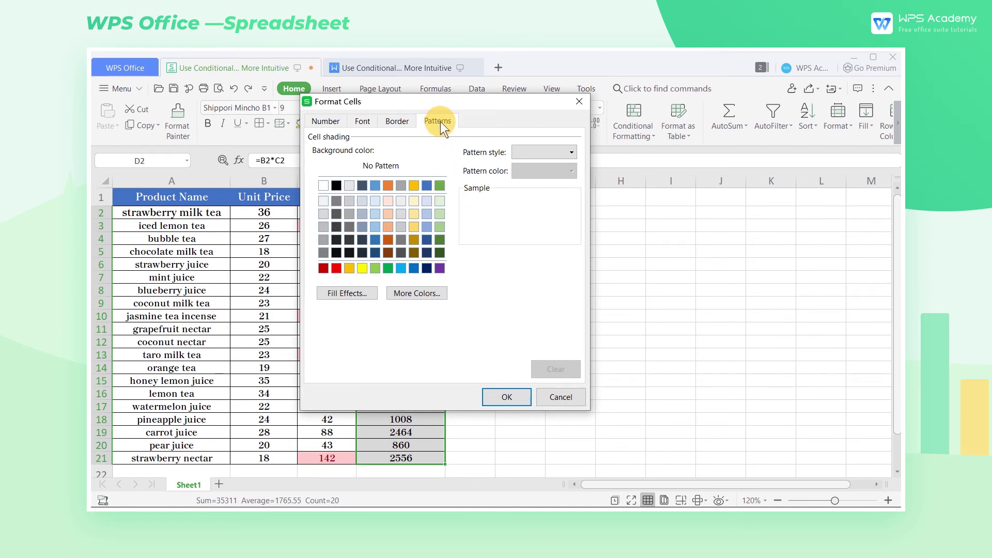
pyautogui.click(362, 267)
pyautogui.click(508, 395)
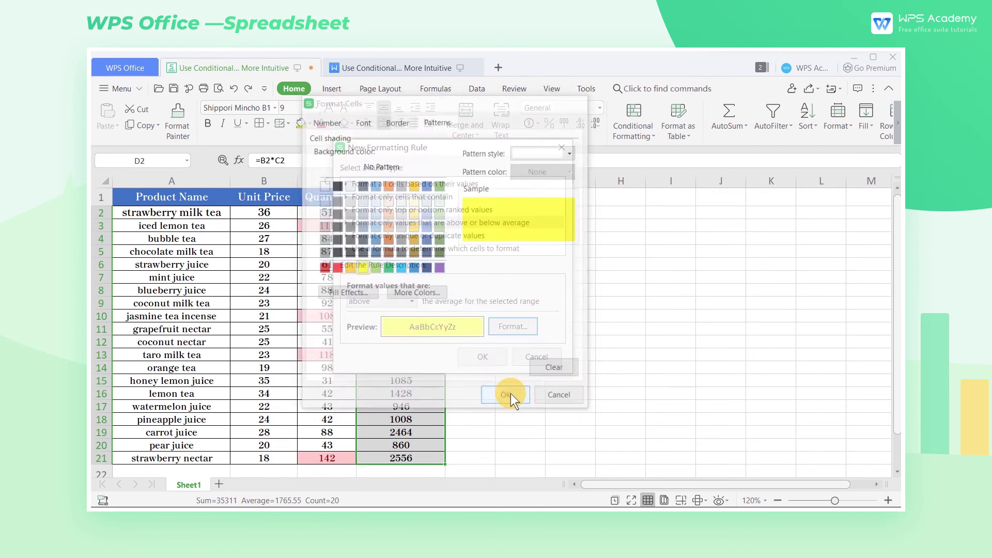
pyautogui.click(482, 356)
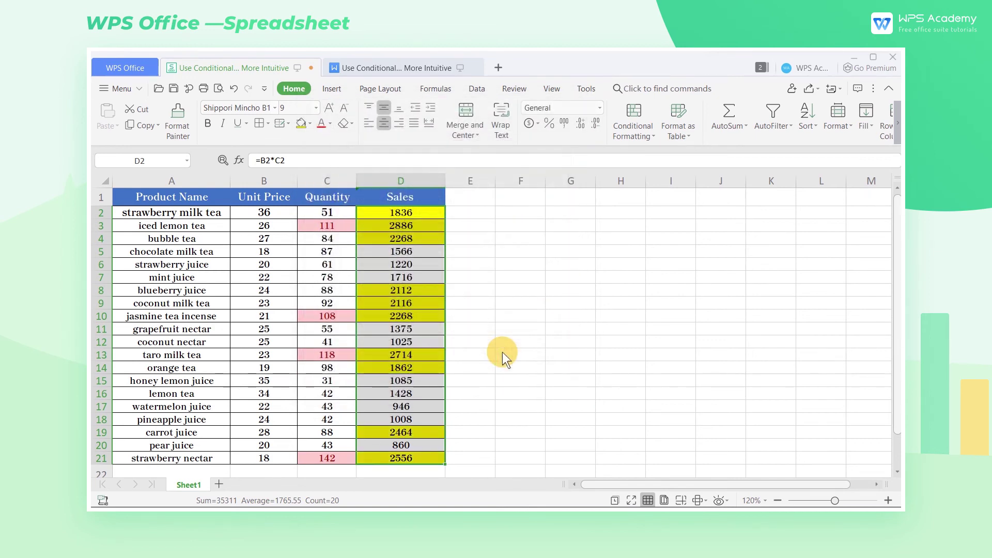
pyautogui.click(454, 212)
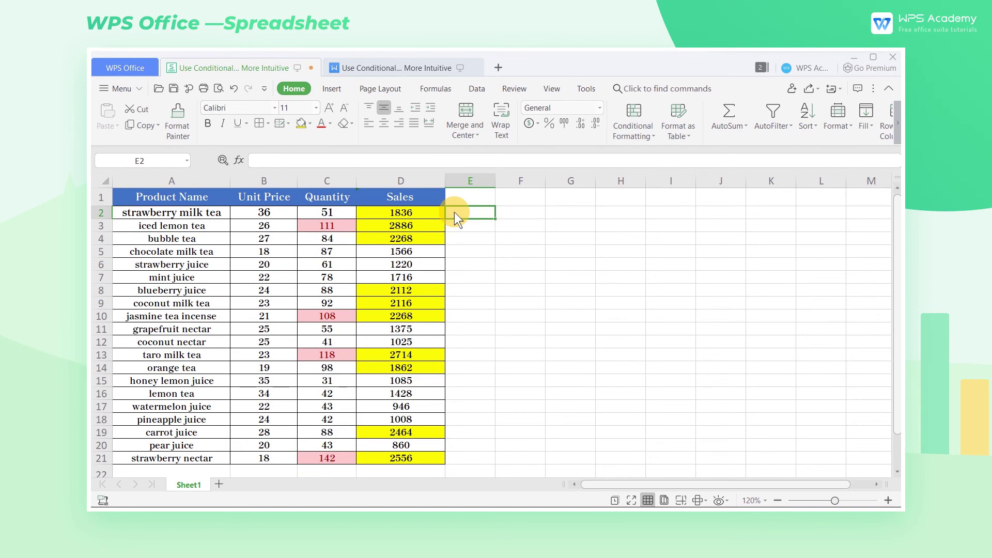
pyautogui.click(627, 138)
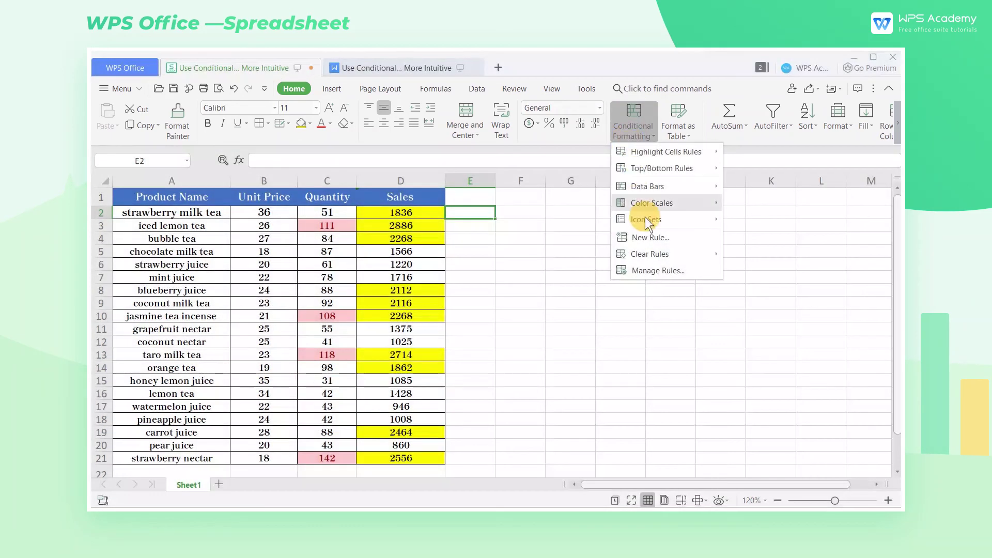
pyautogui.click(644, 269)
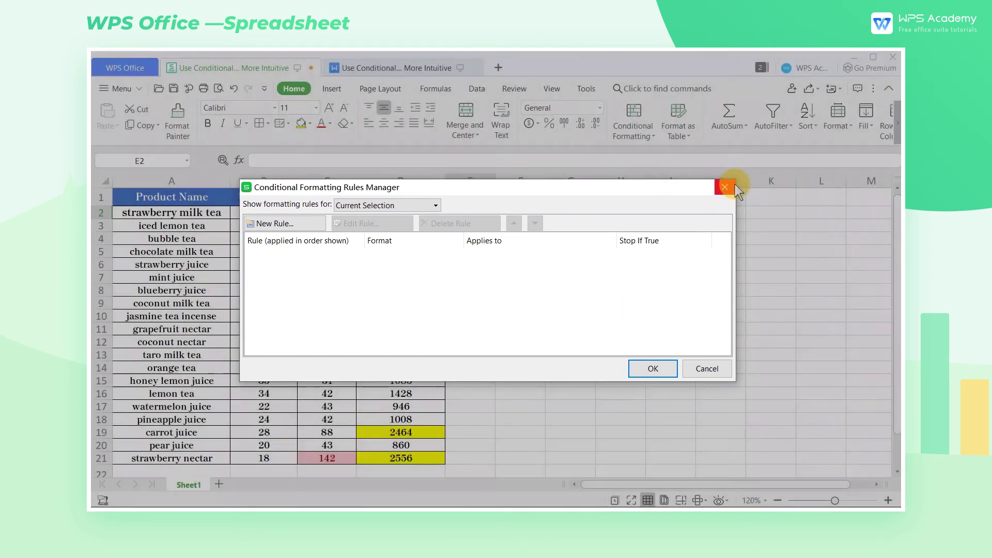
pyautogui.click(733, 186)
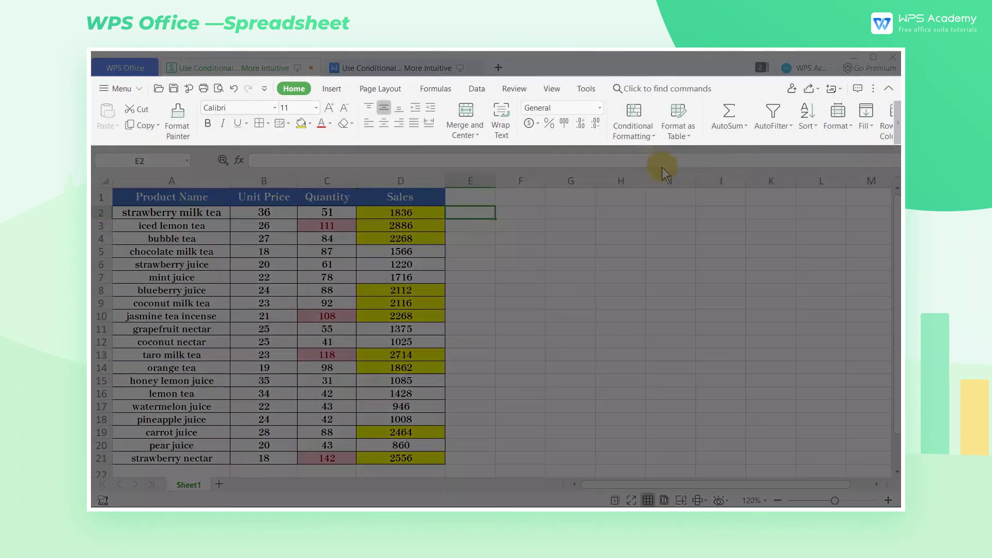
pyautogui.click(638, 132)
# - Clear the conditional formatting rules from Sales cells D2:D21
pyautogui.moveTo(661, 250)
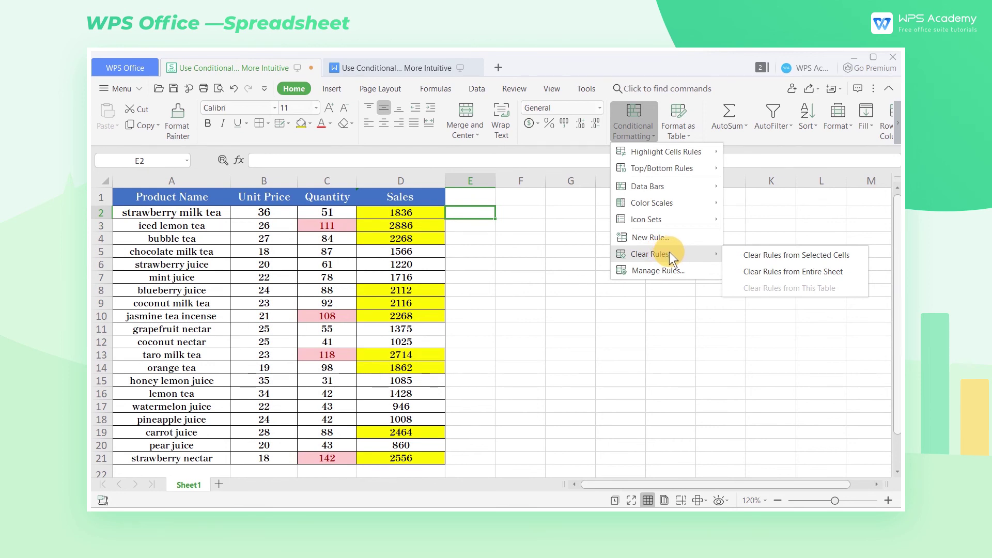
pyautogui.click(396, 210)
pyautogui.moveTo(395, 210); pyautogui.dragTo(405, 459)
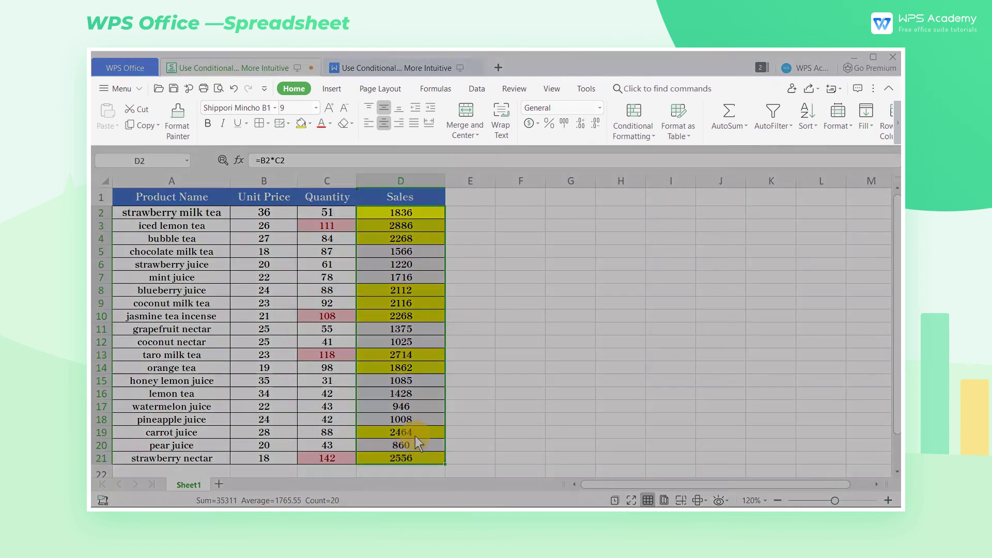
pyautogui.click(633, 124)
pyautogui.moveTo(667, 253)
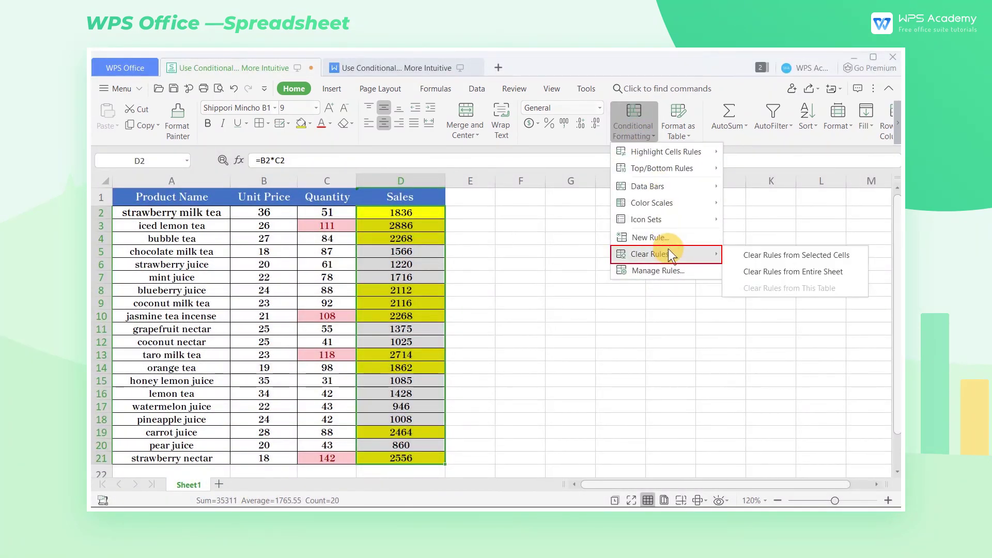
pyautogui.click(764, 258)
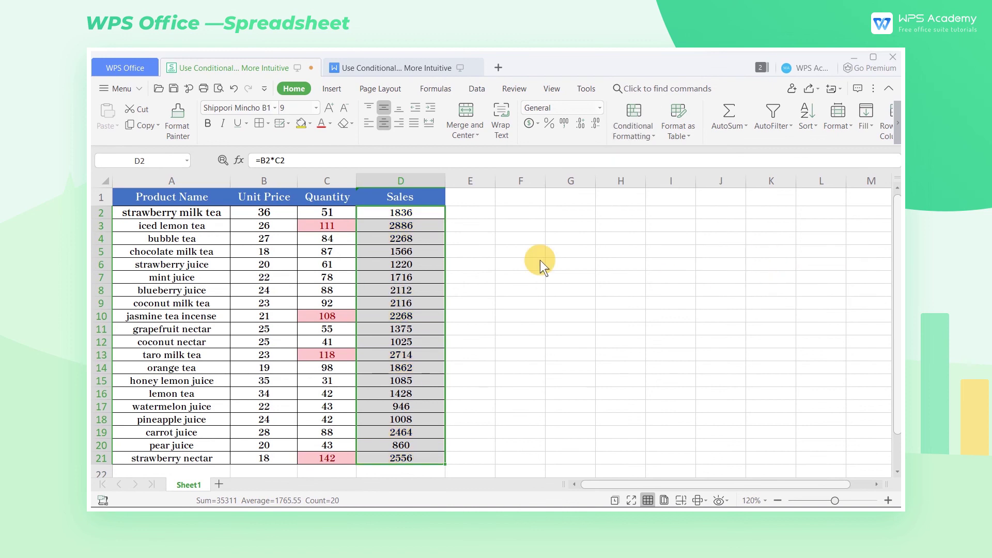
pyautogui.click(480, 213)
# - Clear the conditional formatting rules from Quantity cells C2:C21
pyautogui.moveTo(337, 212); pyautogui.dragTo(333, 456)
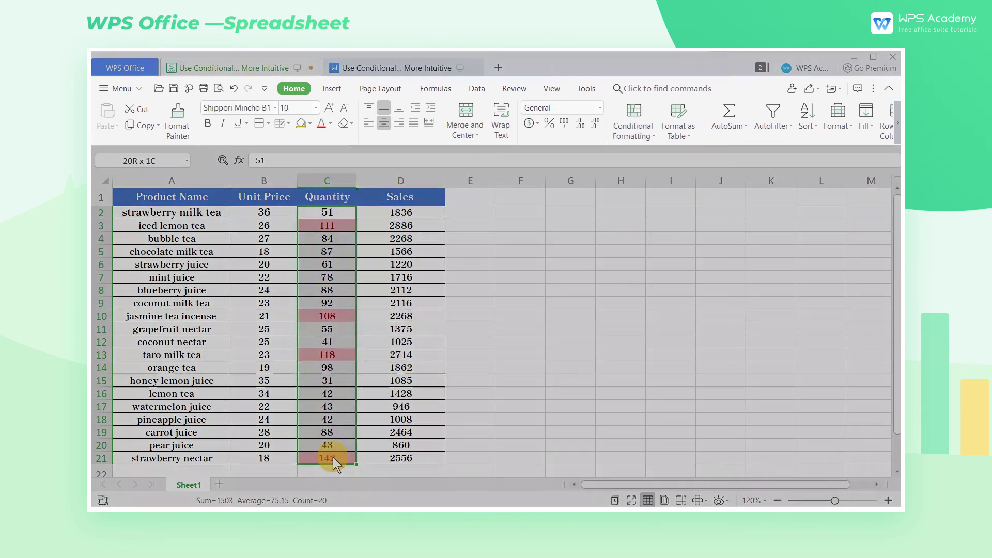
pyautogui.click(650, 134)
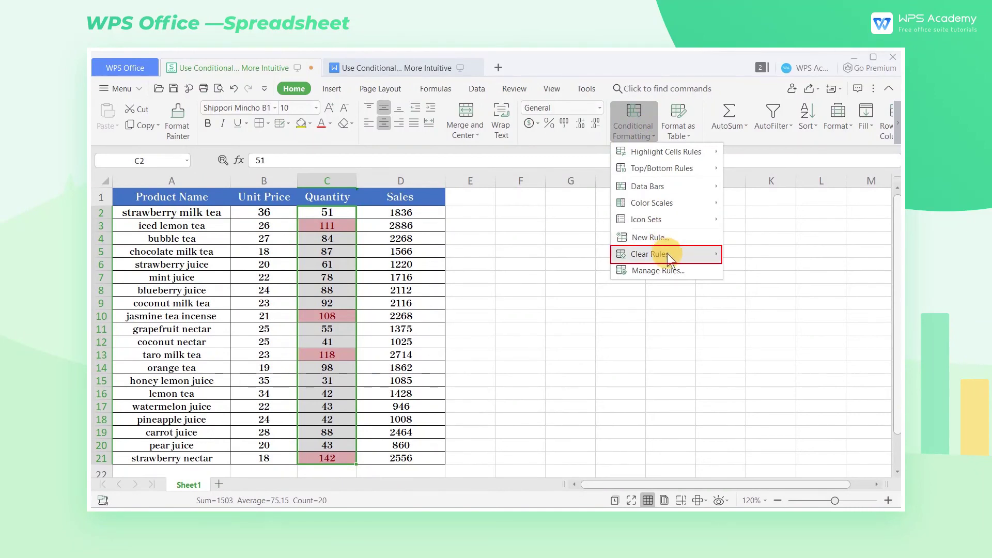
pyautogui.moveTo(668, 253)
pyautogui.click(745, 259)
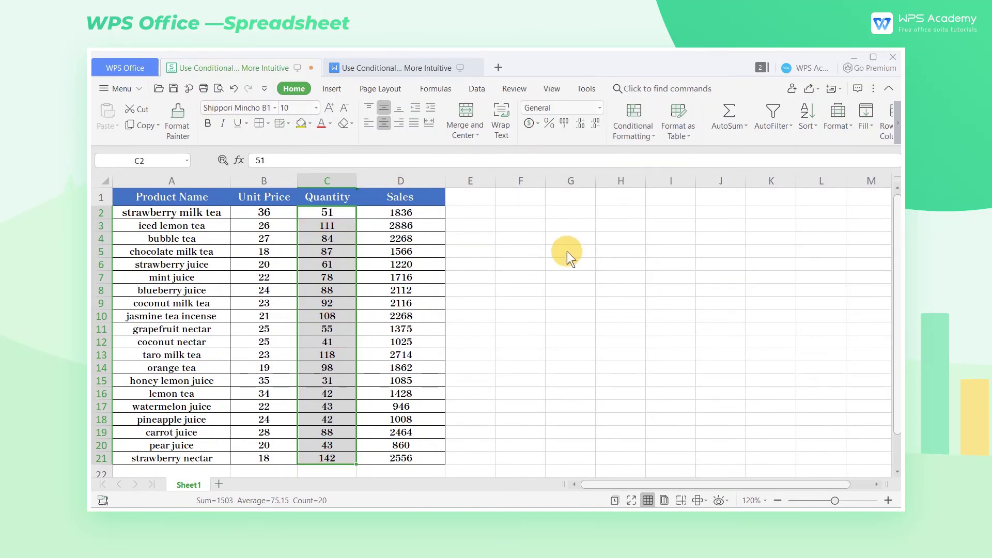
pyautogui.click(467, 213)
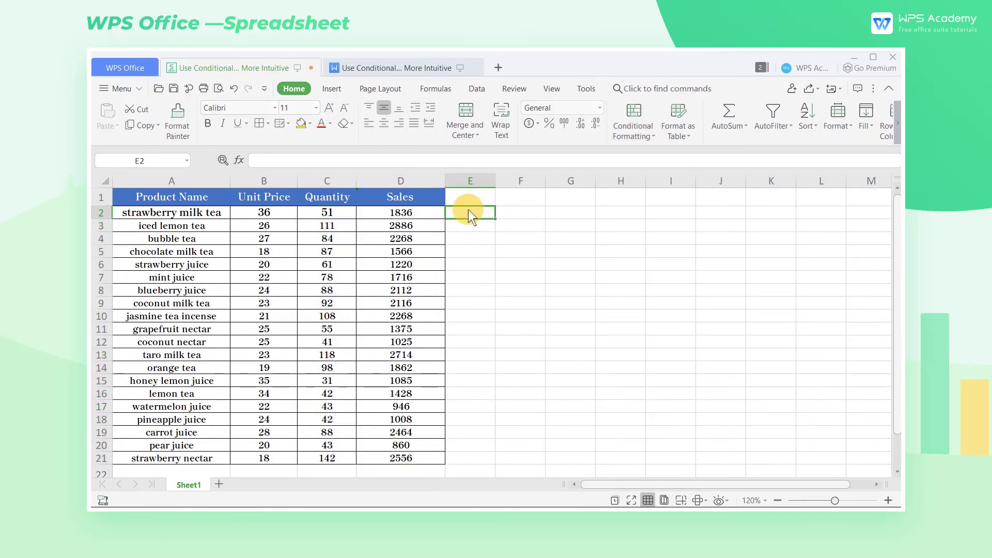